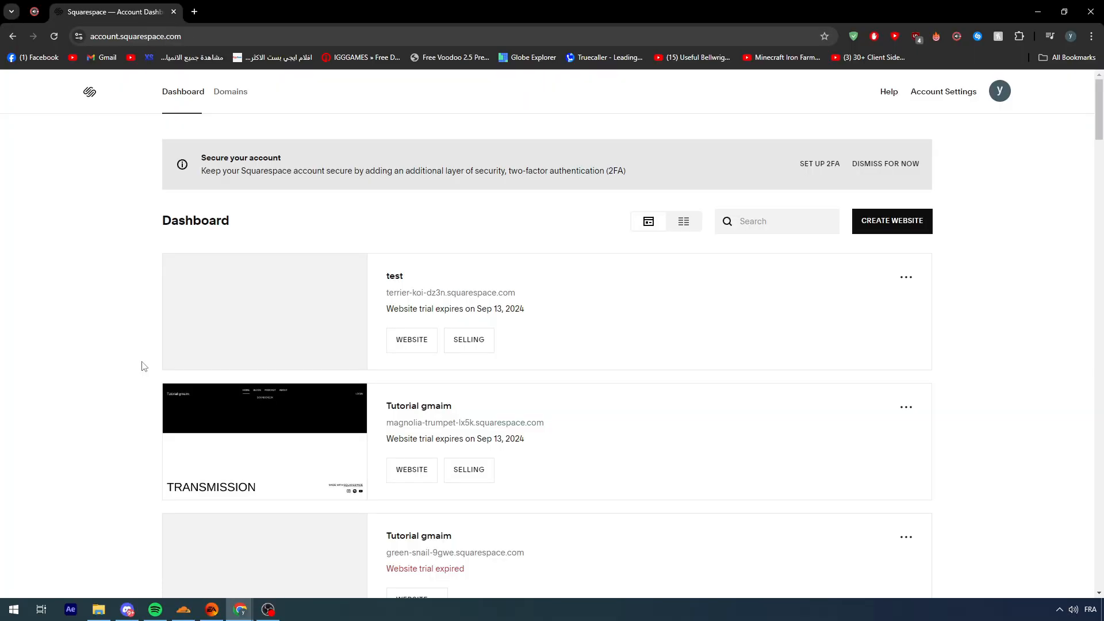
# Open the "test" website from the dashboard and start editing its site header
pyautogui.moveTo(303, 348)
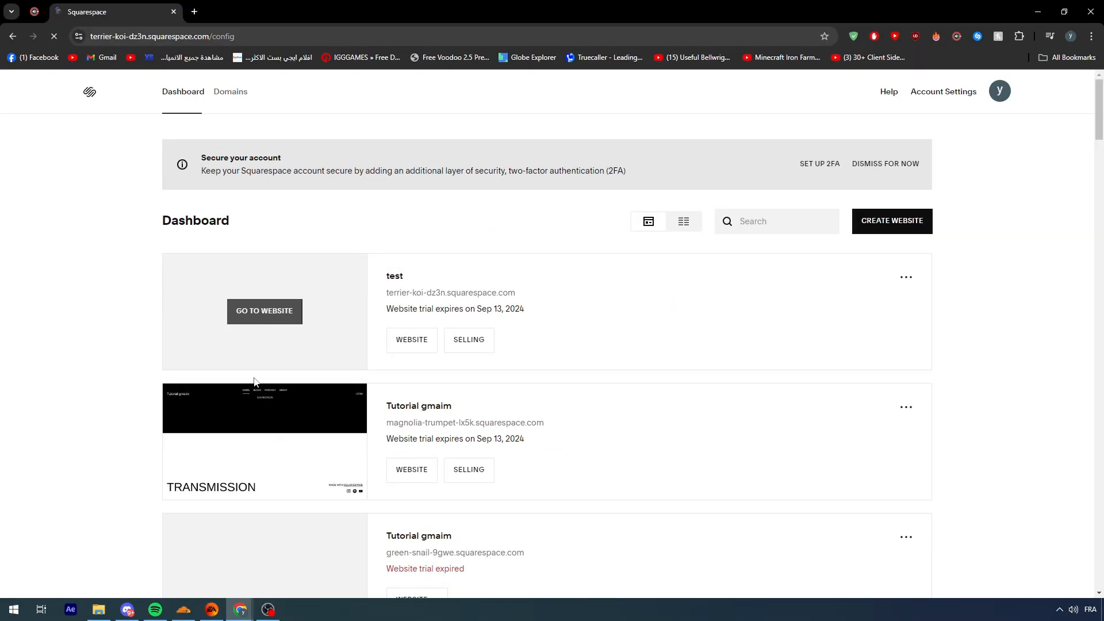
pyautogui.click(391, 310)
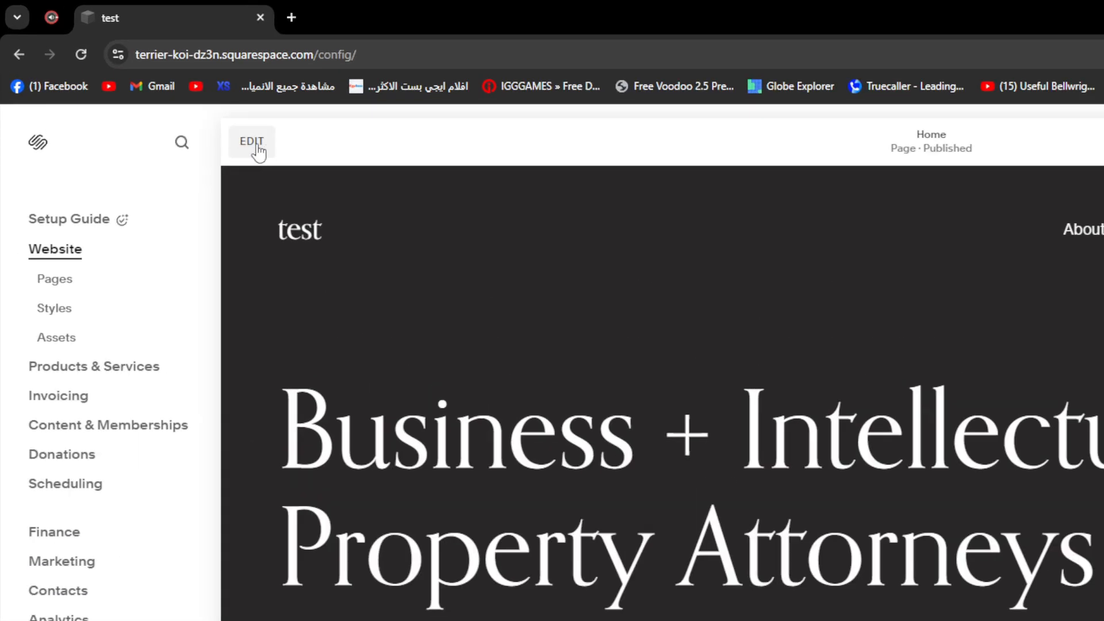
pyautogui.click(168, 95)
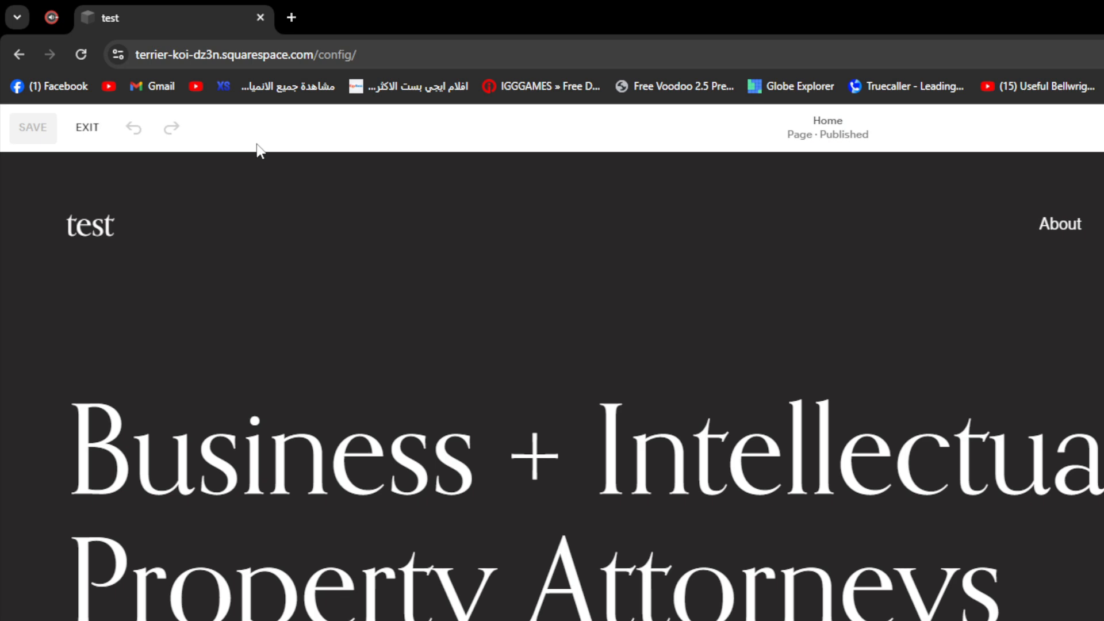
pyautogui.moveTo(1007, 251)
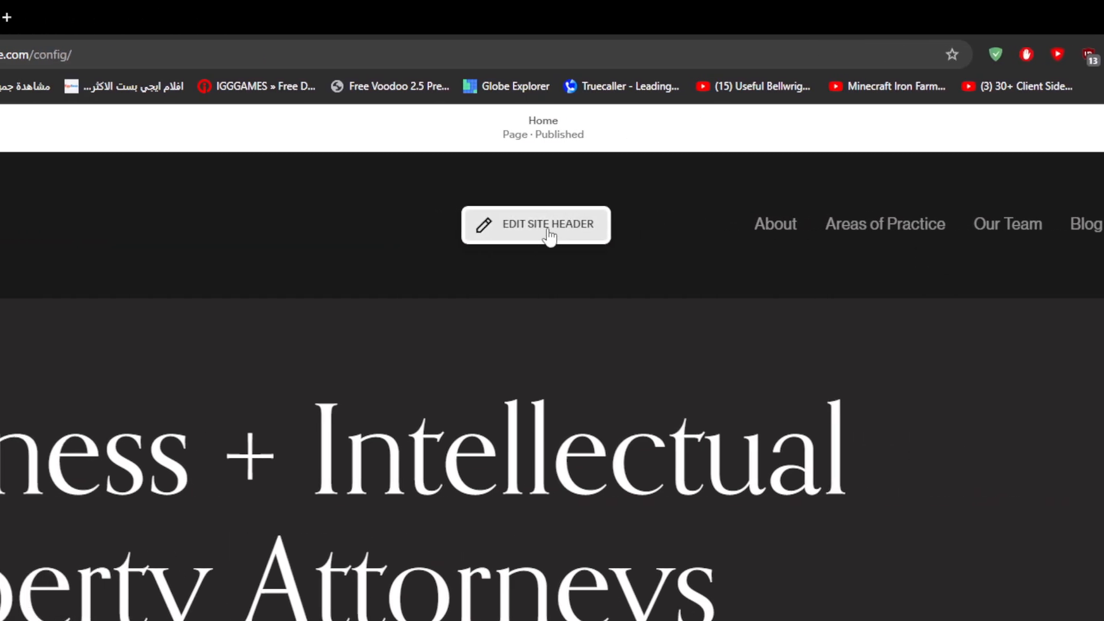
pyautogui.click(548, 229)
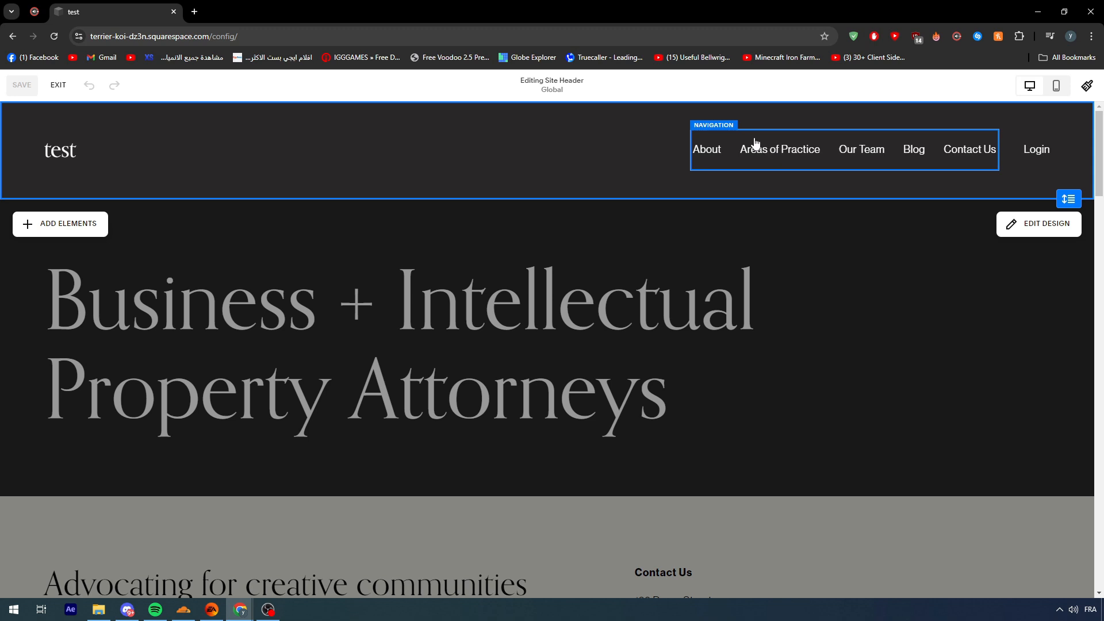
# Examine the pages listed in the header navigation's content
pyautogui.click(756, 144)
pyautogui.click(168, 150)
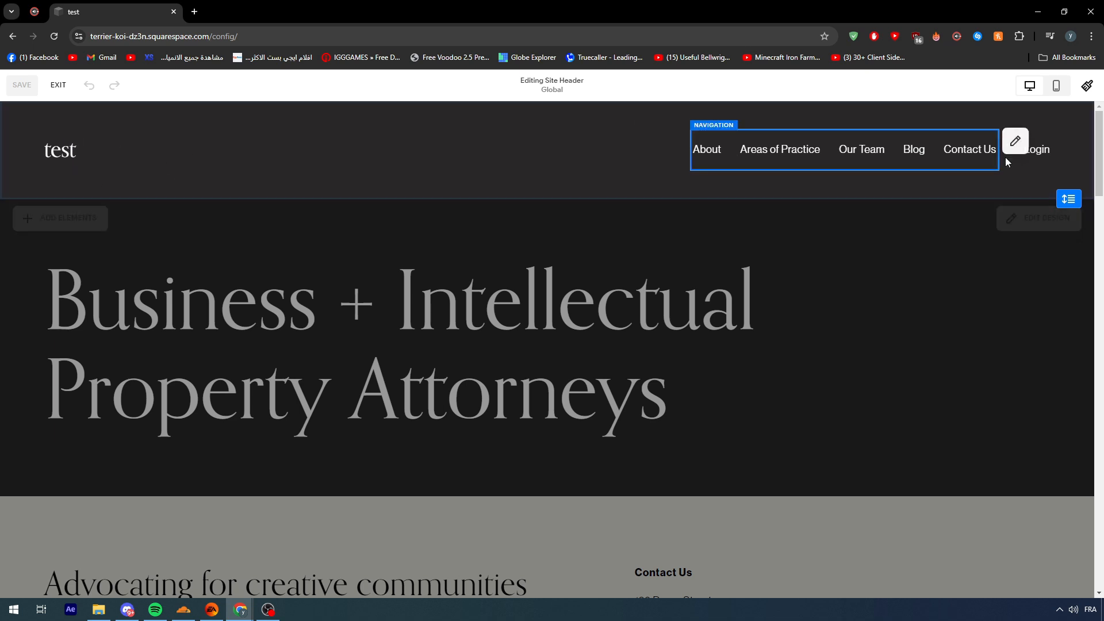
pyautogui.click(1011, 141)
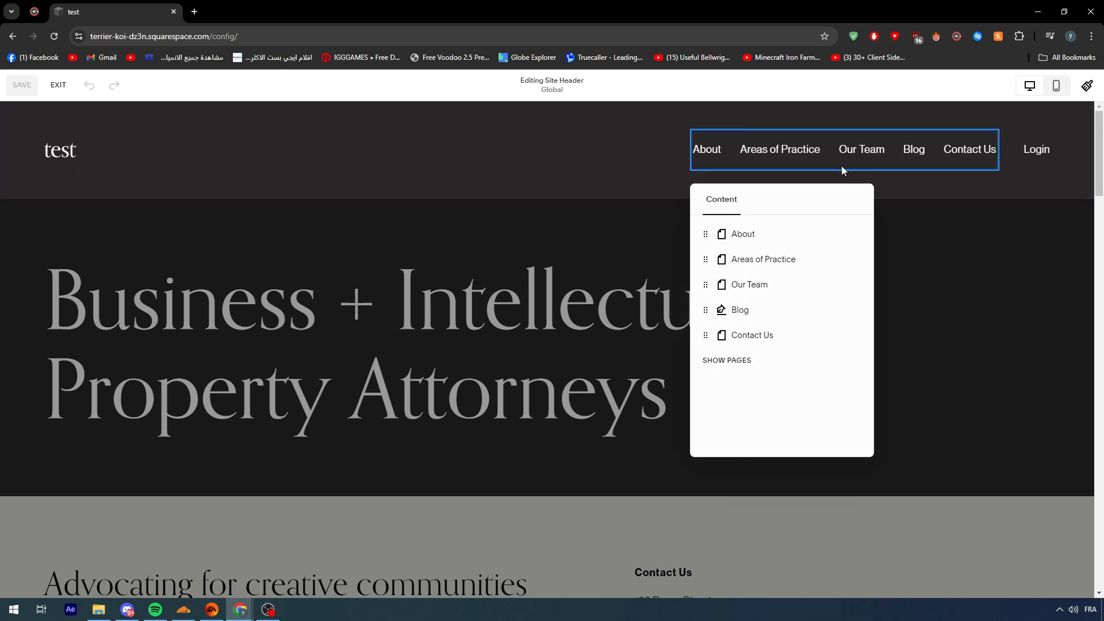
pyautogui.click(963, 219)
# Reduce the site header's height slightly and check the navigation's page list again
pyautogui.moveTo(1067, 201); pyautogui.dragTo(1064, 185)
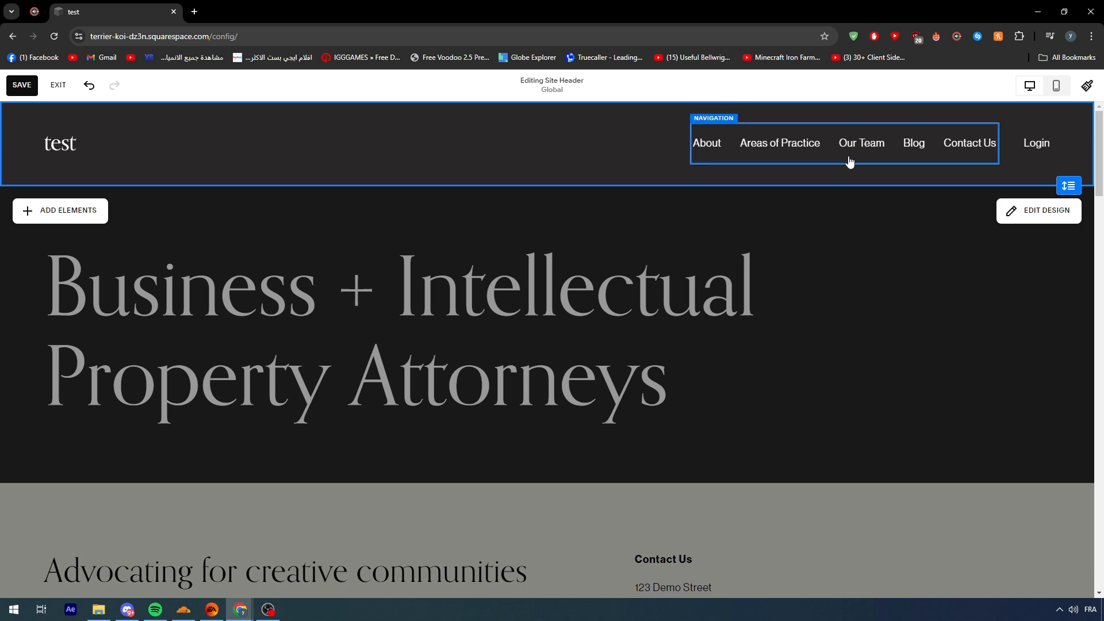
pyautogui.click(976, 147)
pyautogui.click(1007, 134)
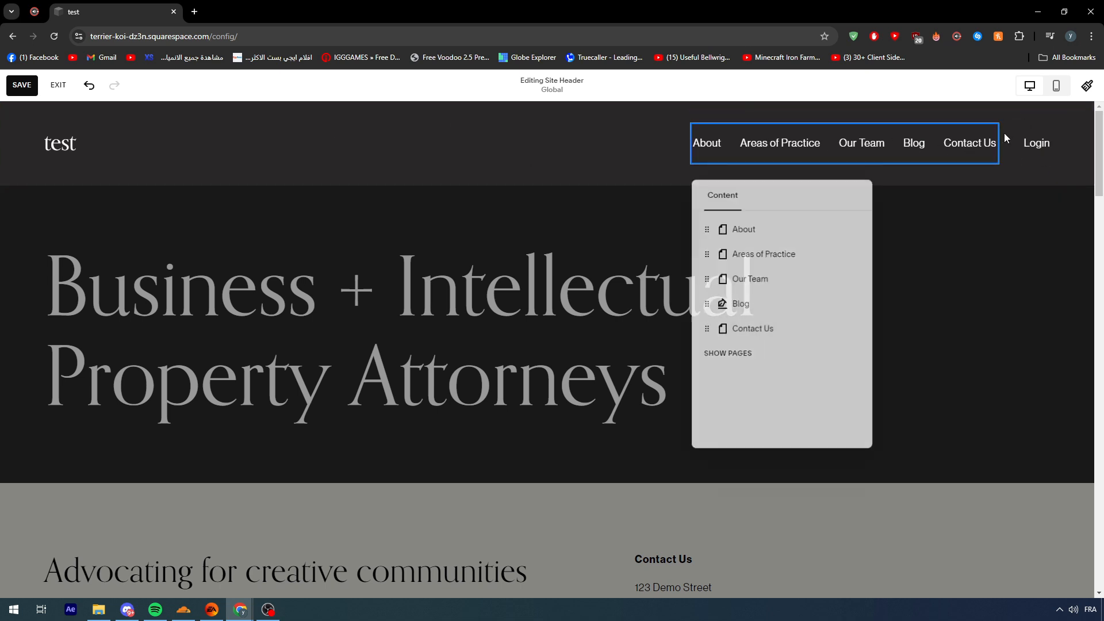
pyautogui.click(431, 381)
pyautogui.click(825, 153)
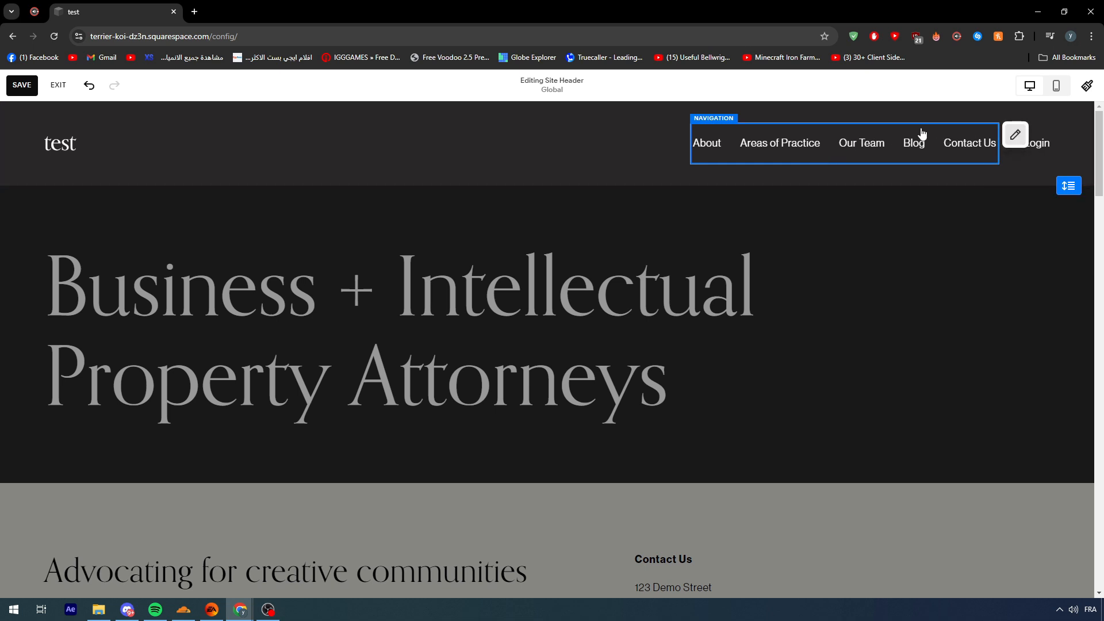
pyautogui.click(577, 150)
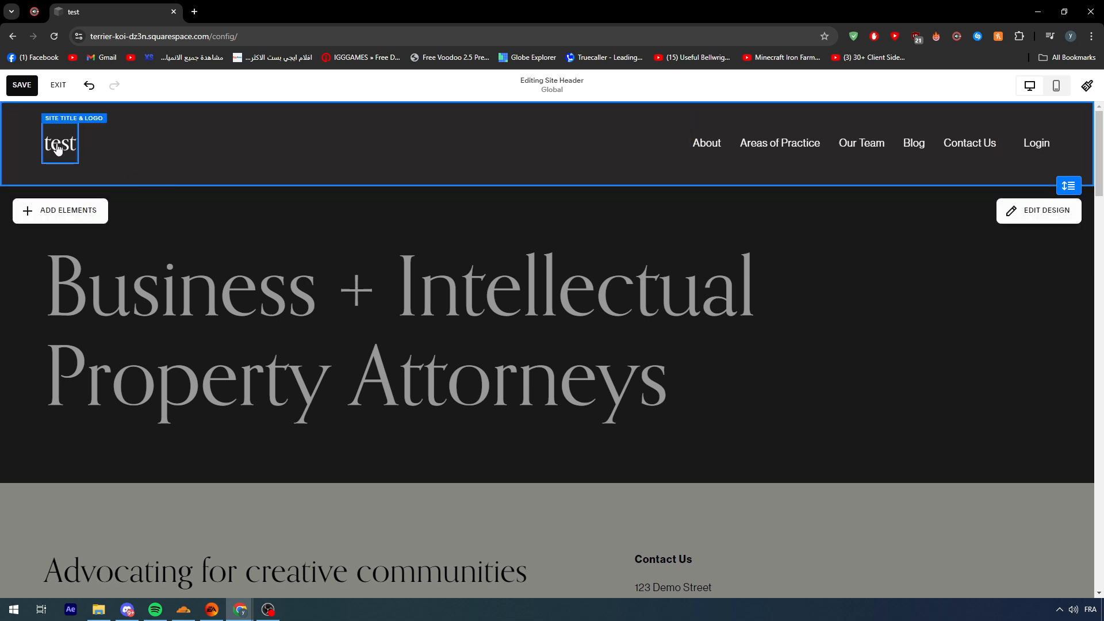
# Remove the Login account element from the site header
pyautogui.click(1034, 145)
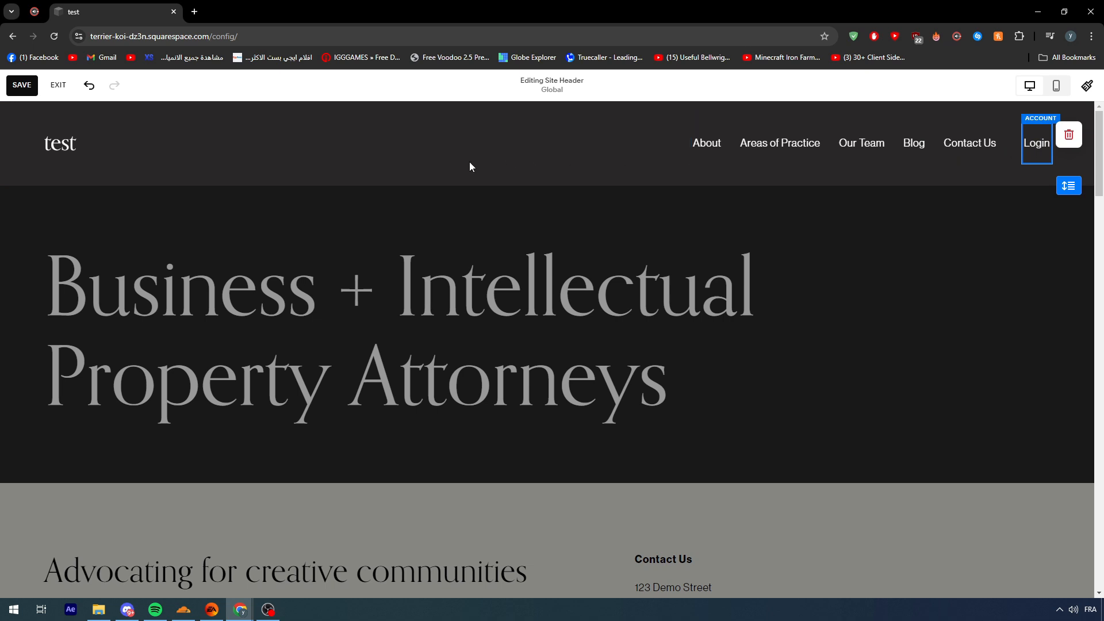
pyautogui.click(1066, 137)
pyautogui.click(980, 143)
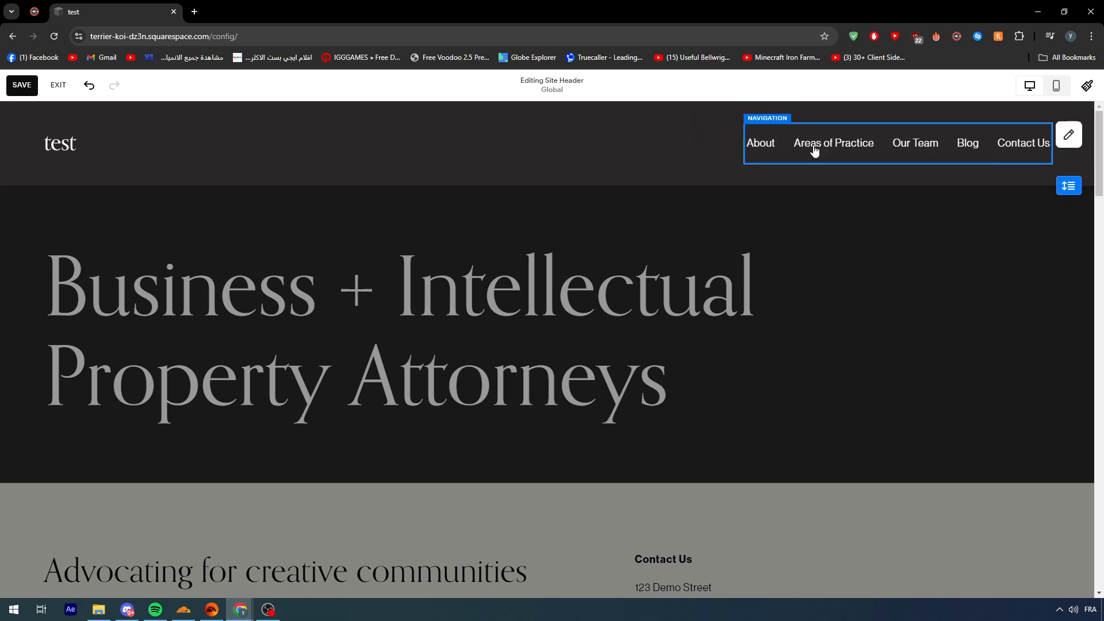
pyautogui.click(609, 161)
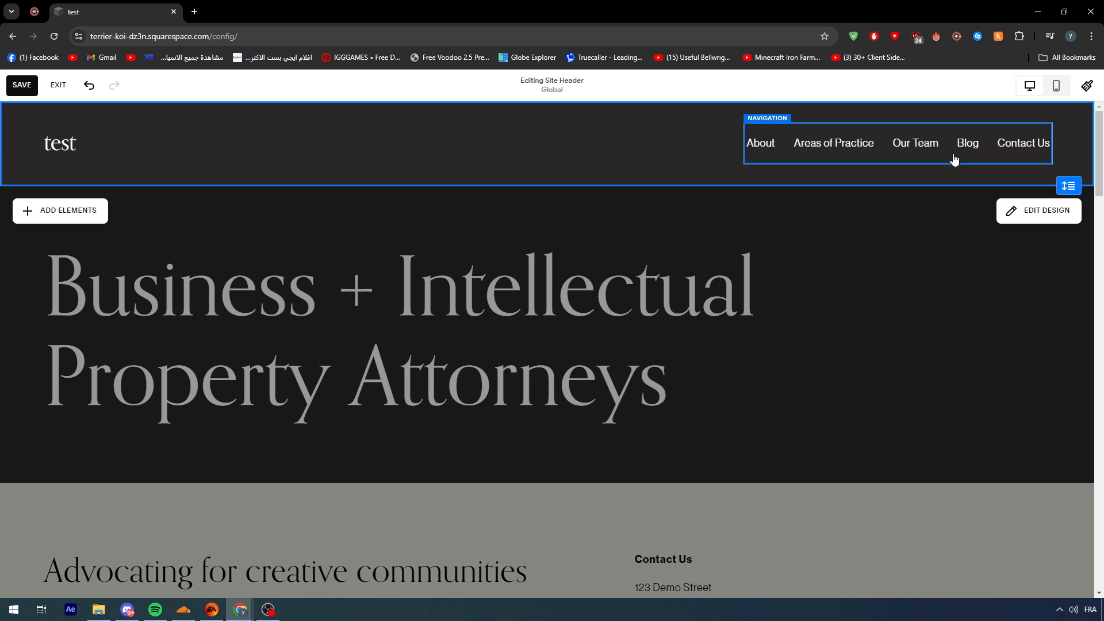
# Reorder the header navigation pages to Areas of Practice, About, Contact Us, Blog, Our Team
pyautogui.click(774, 153)
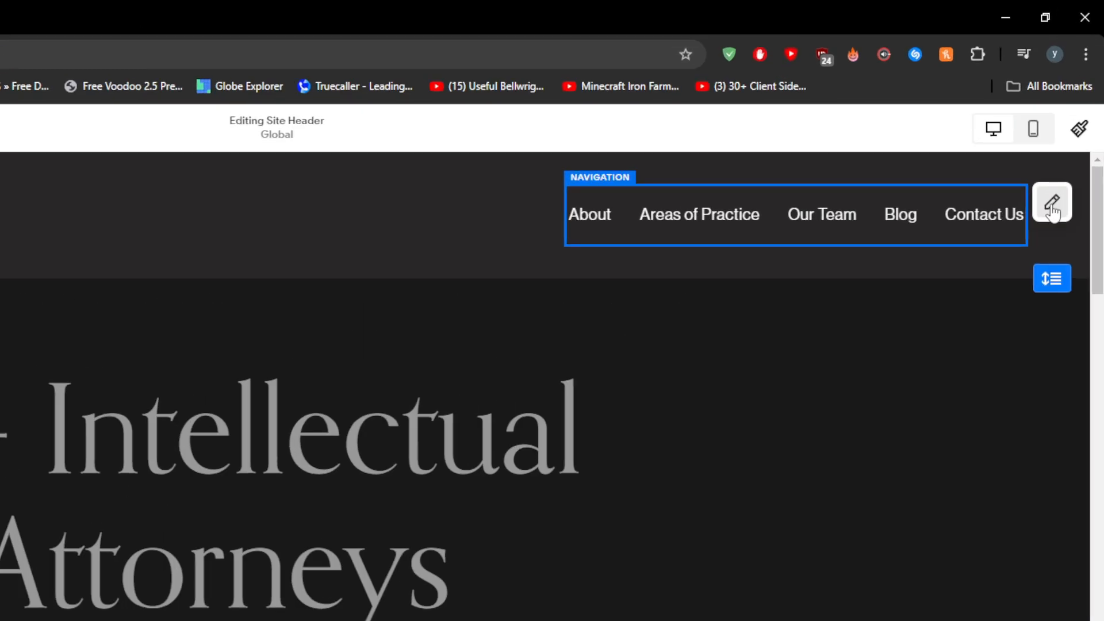
pyautogui.click(1068, 135)
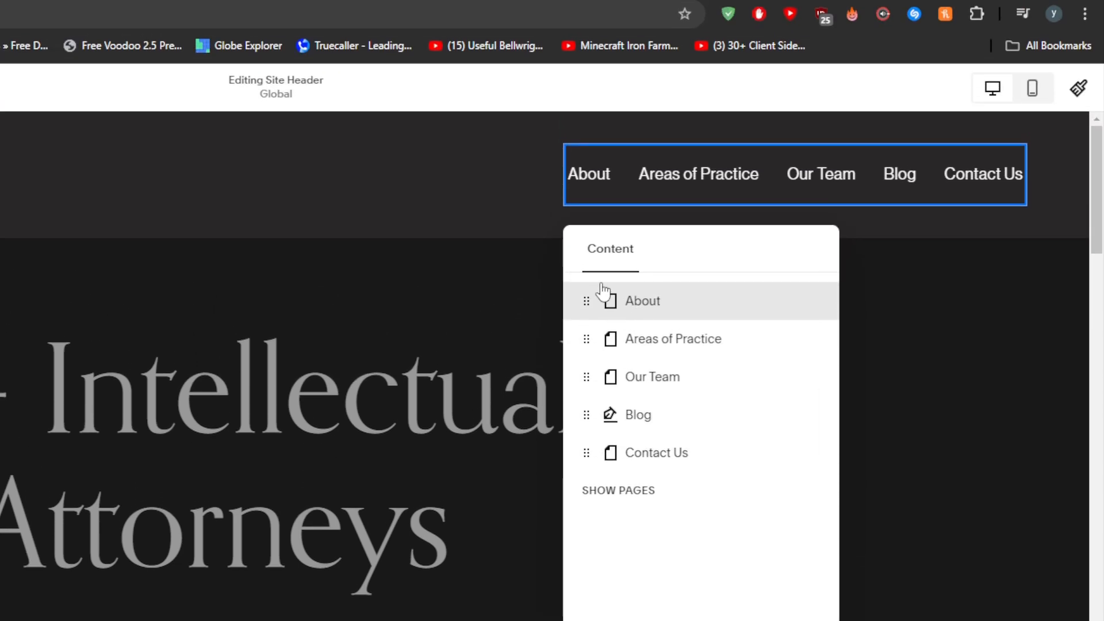
pyautogui.moveTo(601, 233); pyautogui.dragTo(630, 285)
pyautogui.moveTo(631, 372); pyautogui.dragTo(631, 362)
pyautogui.moveTo(633, 438); pyautogui.dragTo(636, 363)
pyautogui.moveTo(645, 449); pyautogui.dragTo(646, 425)
pyautogui.moveTo(646, 311); pyautogui.dragTo(645, 270)
pyautogui.moveTo(644, 372); pyautogui.dragTo(643, 294)
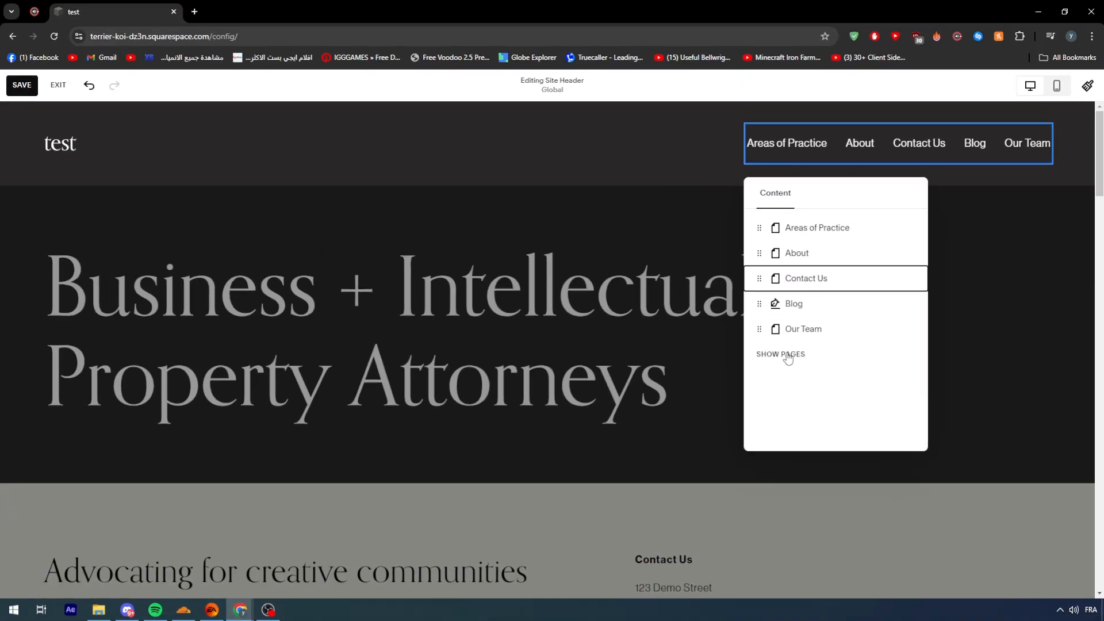
pyautogui.click(642, 292)
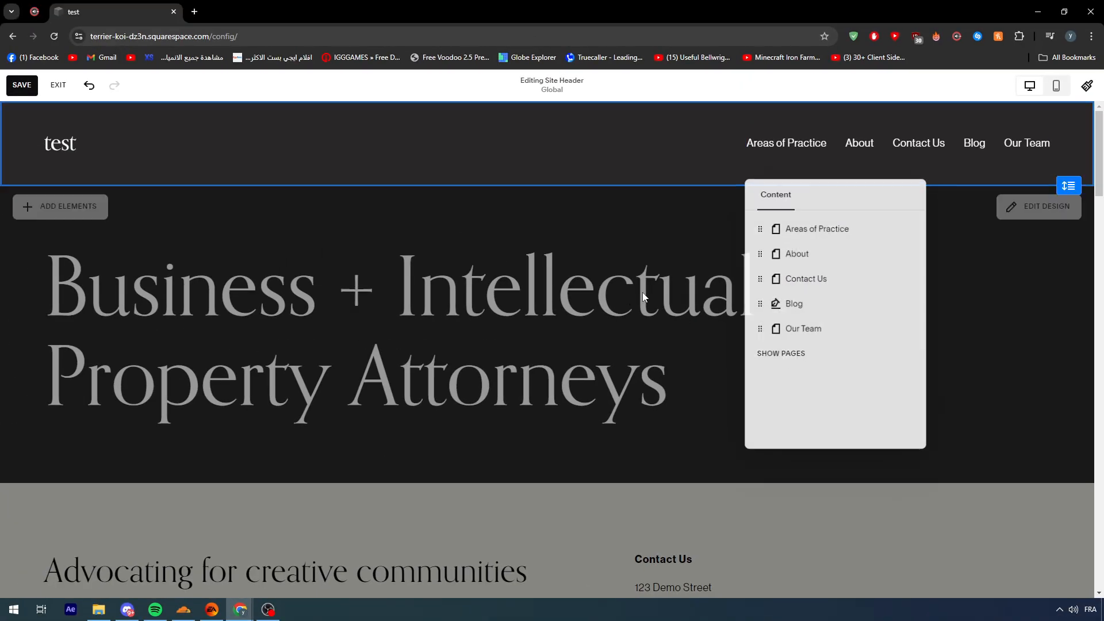
# Exit the header editor without saving the changes and open the website's Pages list
pyautogui.click(58, 85)
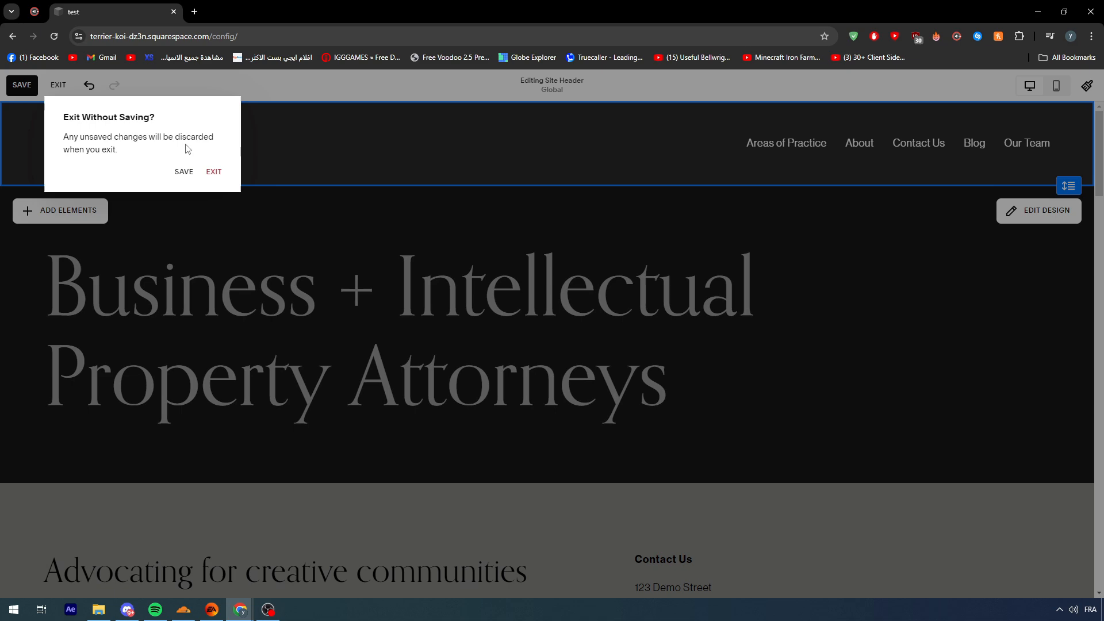
pyautogui.click(214, 171)
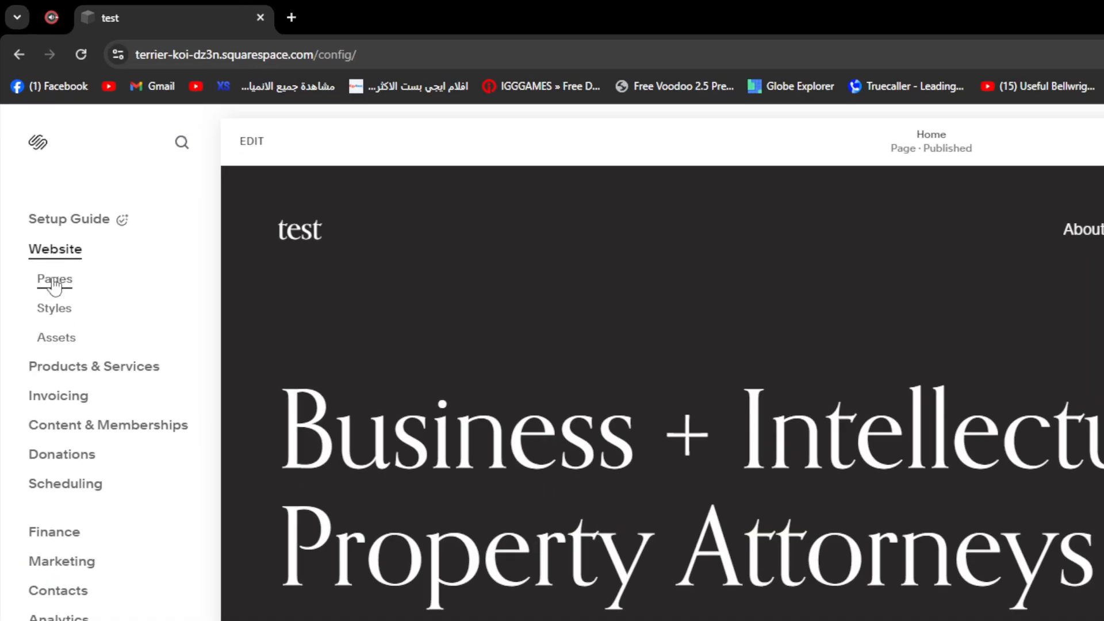
pyautogui.click(55, 281)
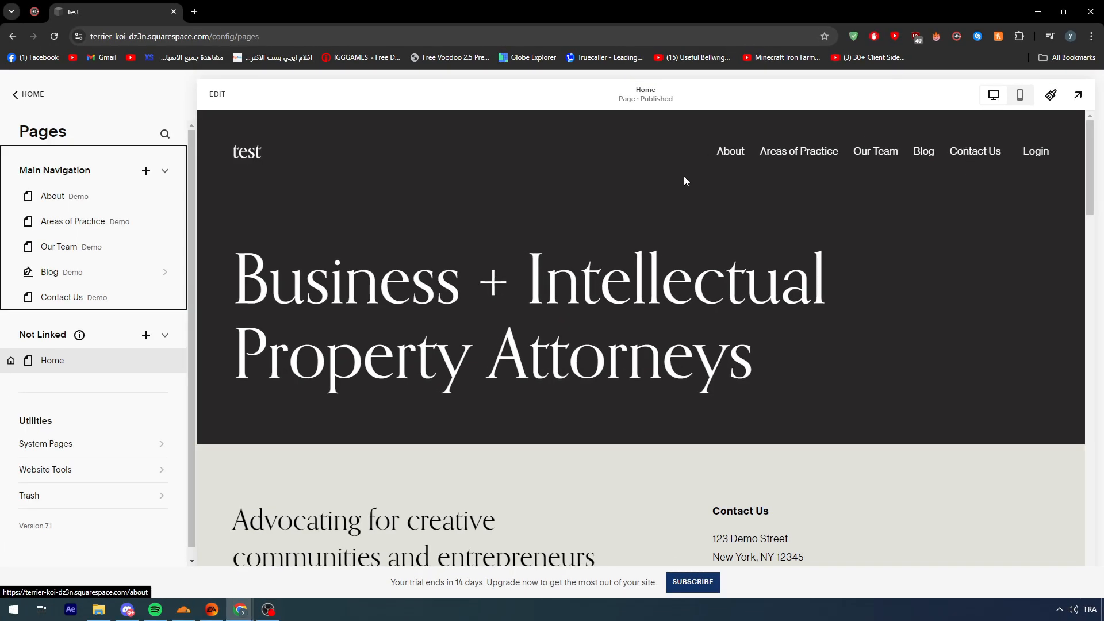
# Move the About page between Blog and Contact Us in the Main Navigation
pyautogui.tripleClick(53, 173)
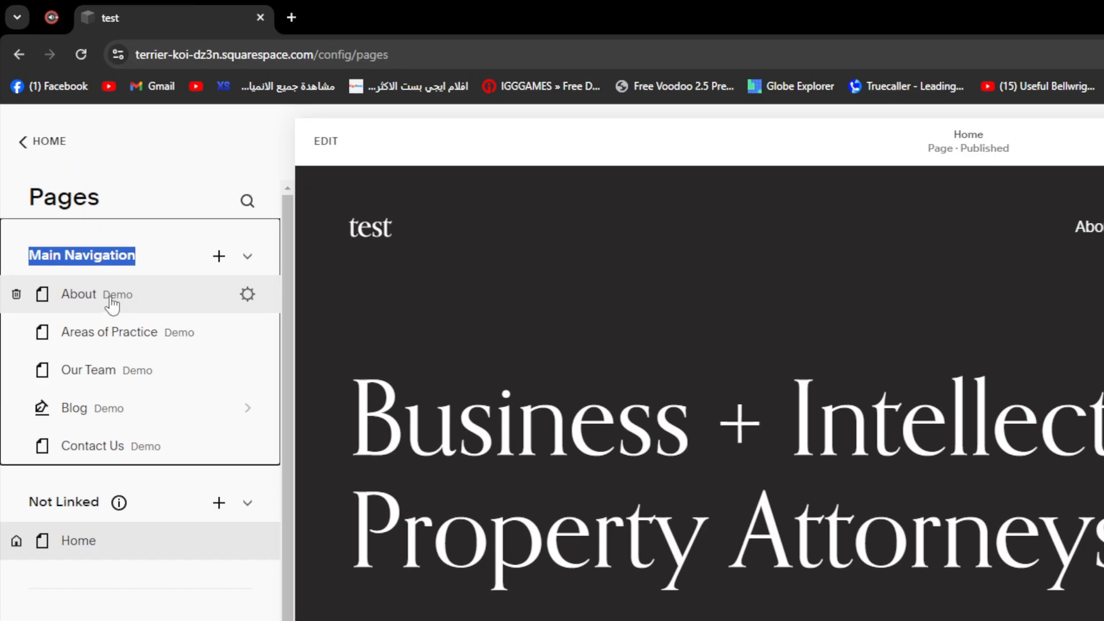
pyautogui.moveTo(73, 202); pyautogui.dragTo(56, 281)
pyautogui.moveTo(83, 364); pyautogui.dragTo(85, 365)
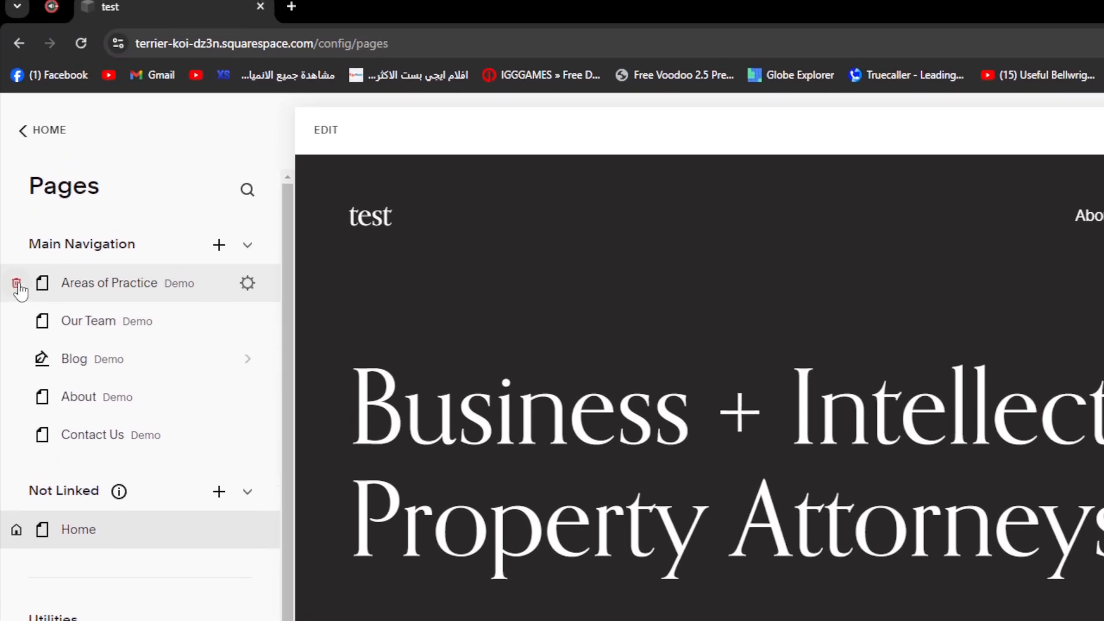
# Delete the Areas of Practice, Our Team and Blog pages from the Main Navigation
pyautogui.click(17, 235)
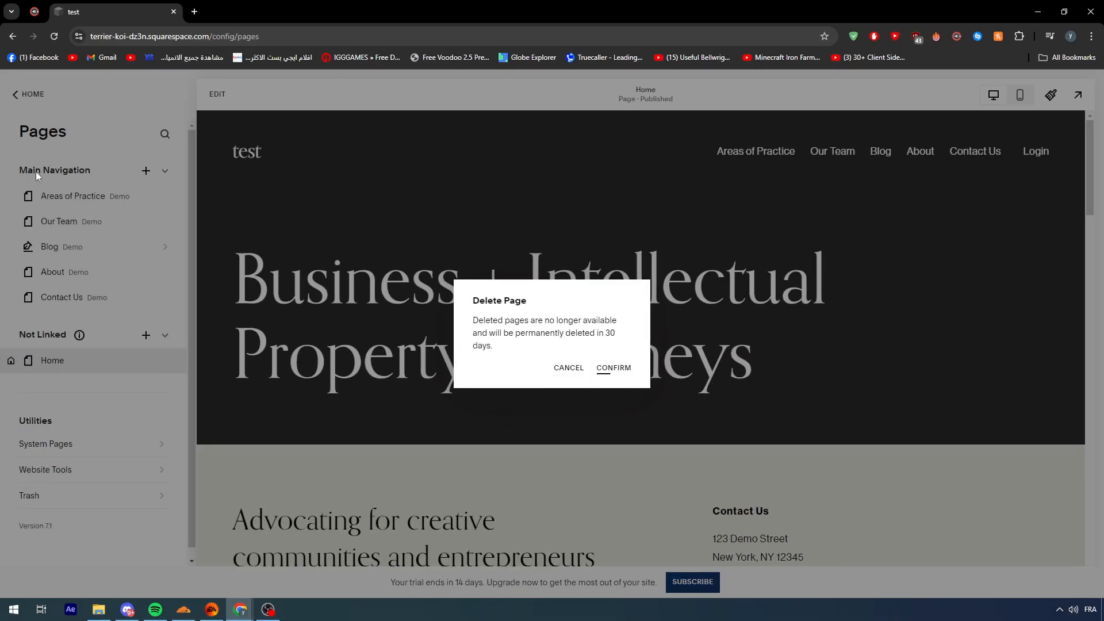
pyautogui.click(920, 550)
pyautogui.click(11, 196)
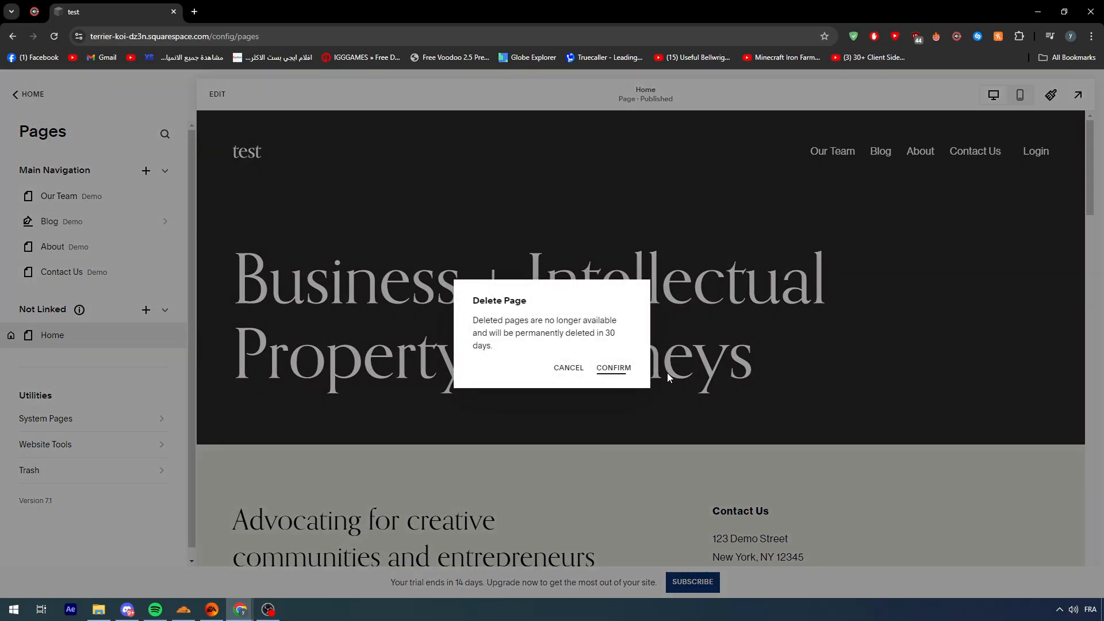
pyautogui.press('Return')
pyautogui.click(11, 196)
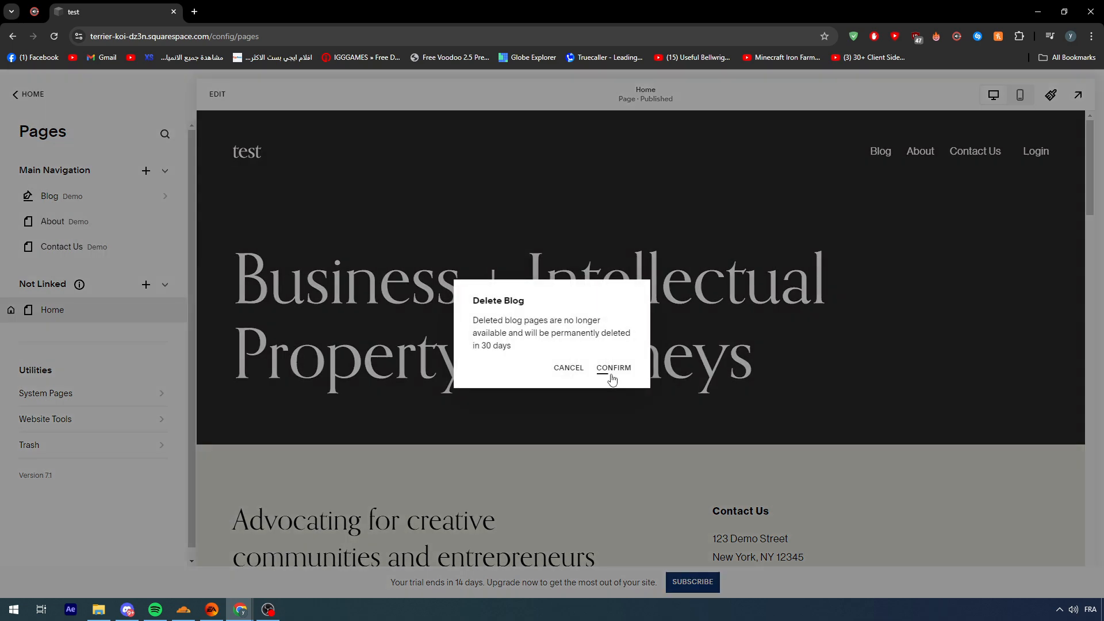
pyautogui.click(610, 374)
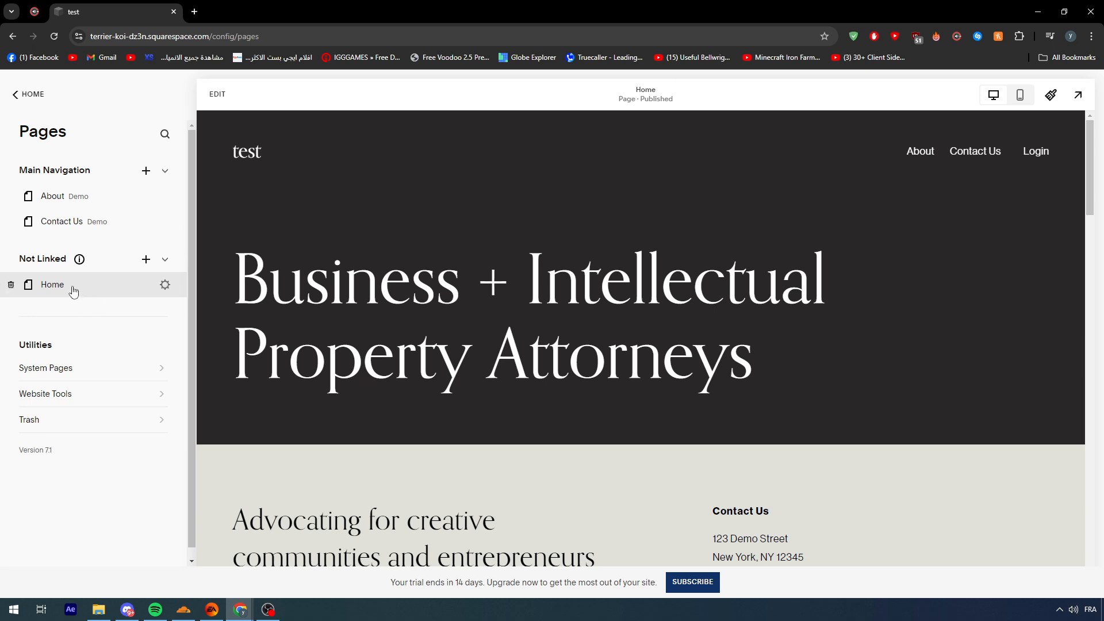
# Move the Home page from Not Linked to the first place in Main Navigation and collapse the Not Linked section
pyautogui.moveTo(73, 290); pyautogui.dragTo(69, 192)
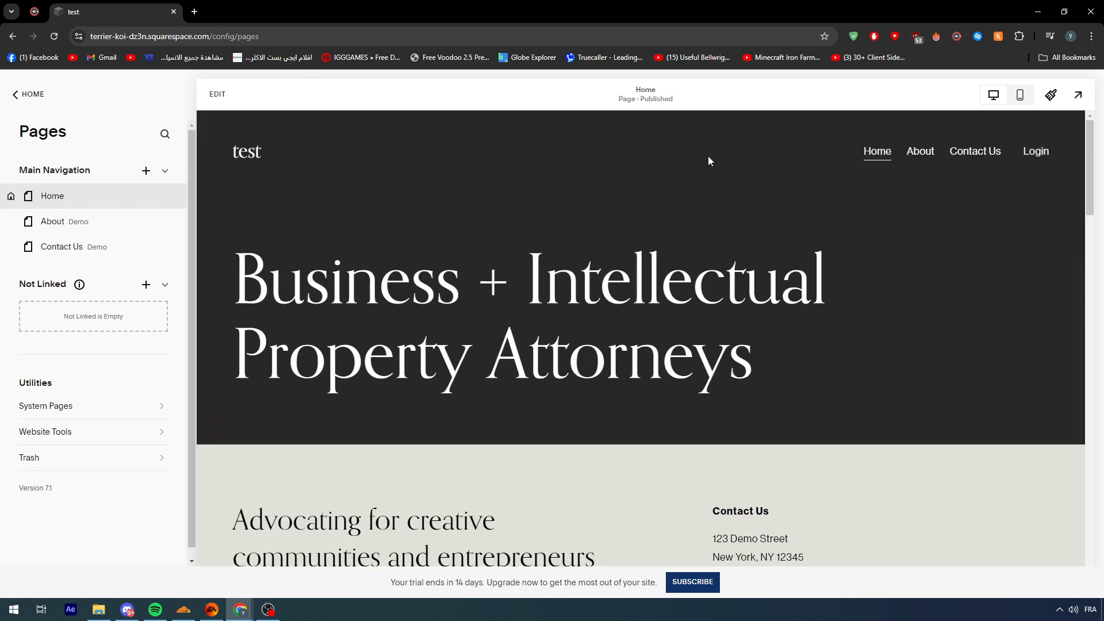
pyautogui.click(165, 170)
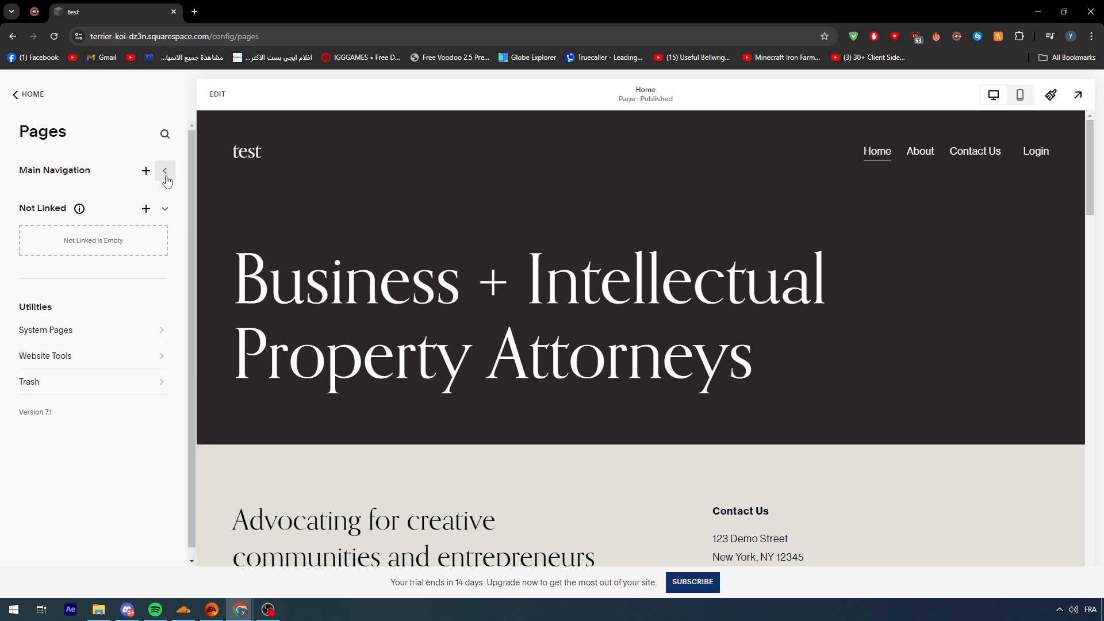
pyautogui.click(167, 214)
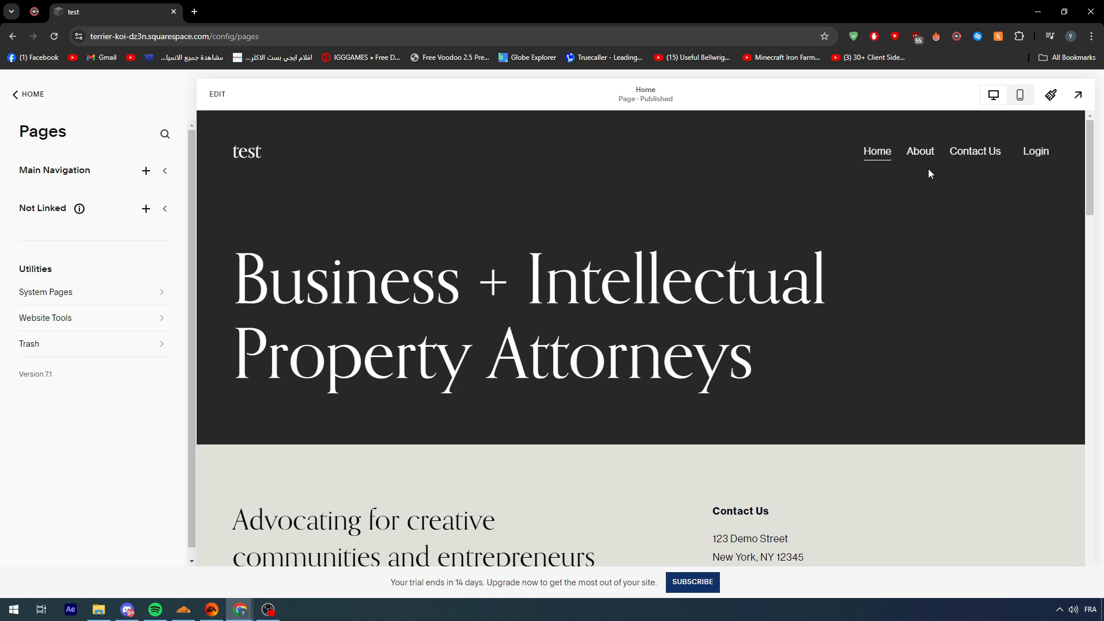
pyautogui.click(166, 171)
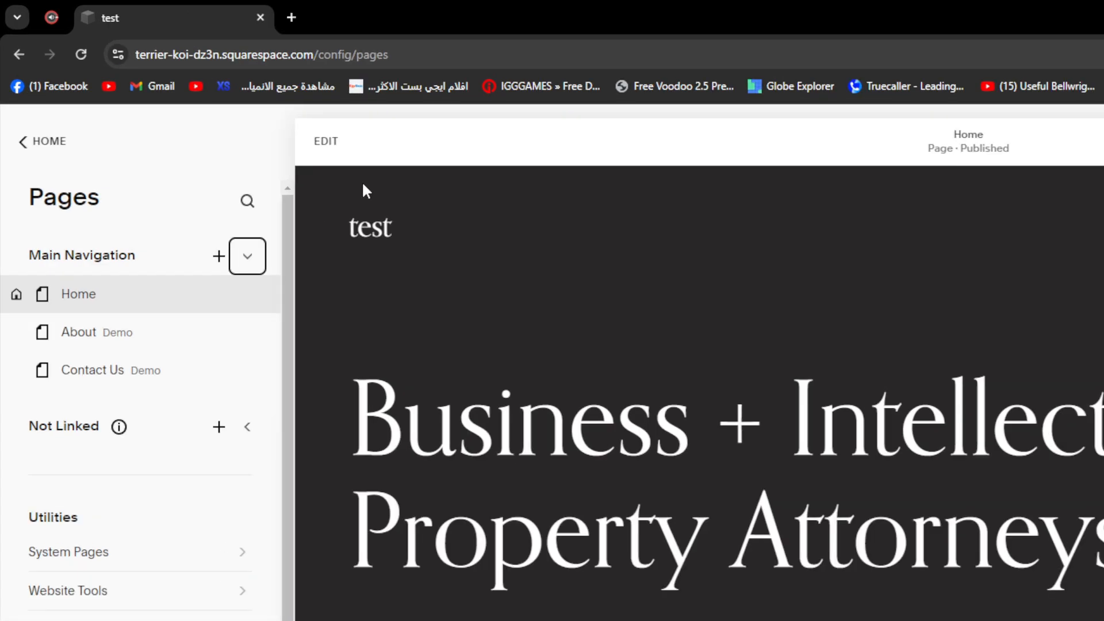
# Add a dropdown to the Main Navigation above the Home page, keeping its default name
pyautogui.click(219, 256)
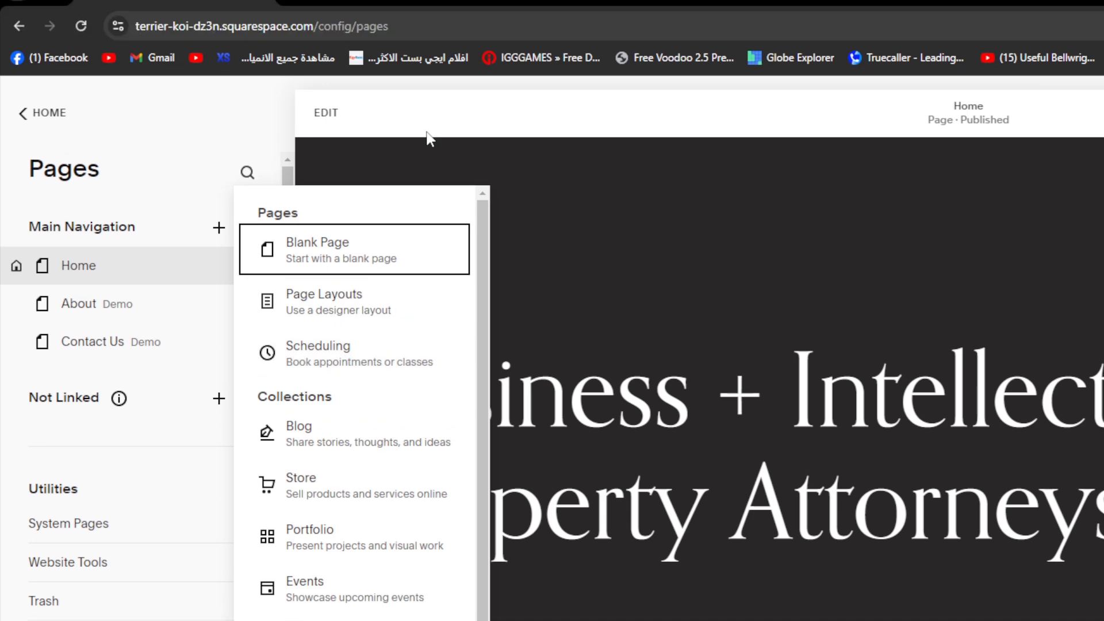
pyautogui.scroll(-2, 423, 124)
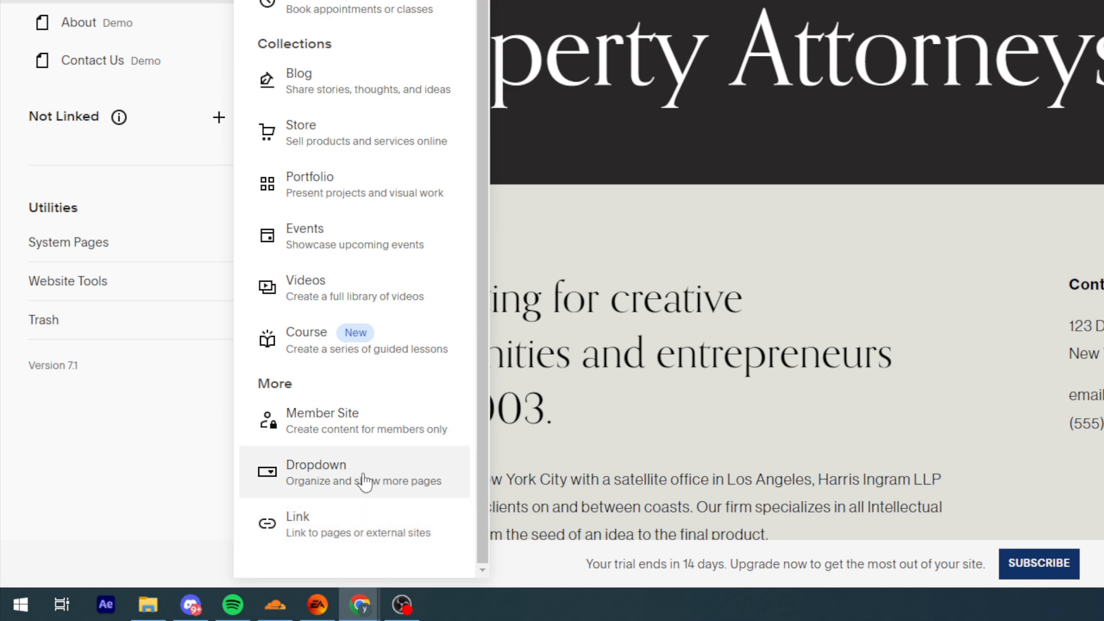
pyautogui.click(299, 471)
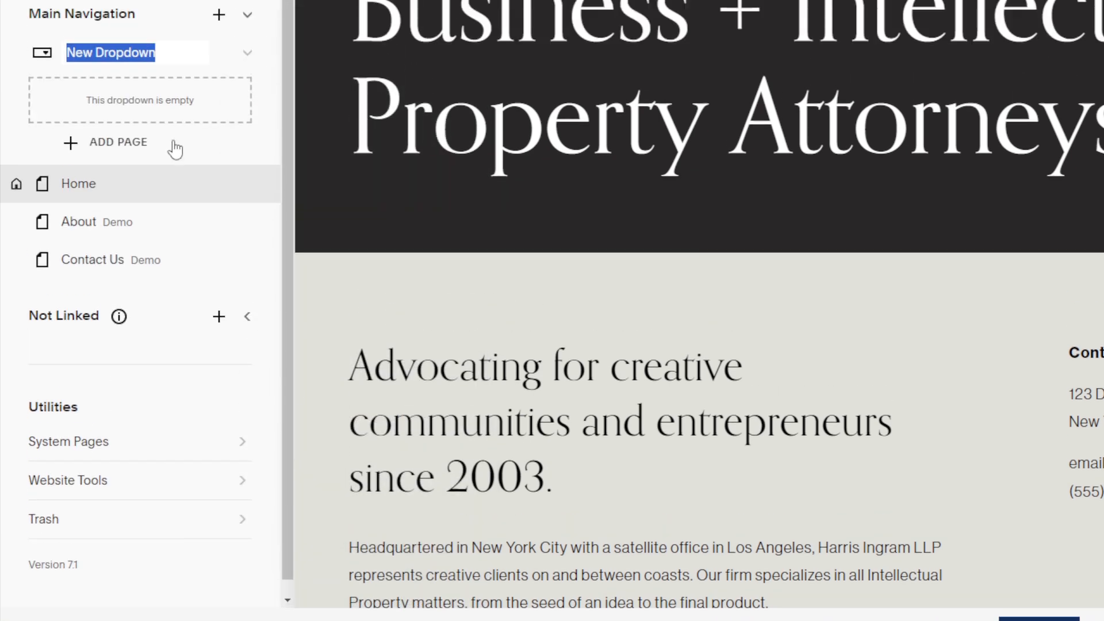
pyautogui.scroll(2, 749, 361)
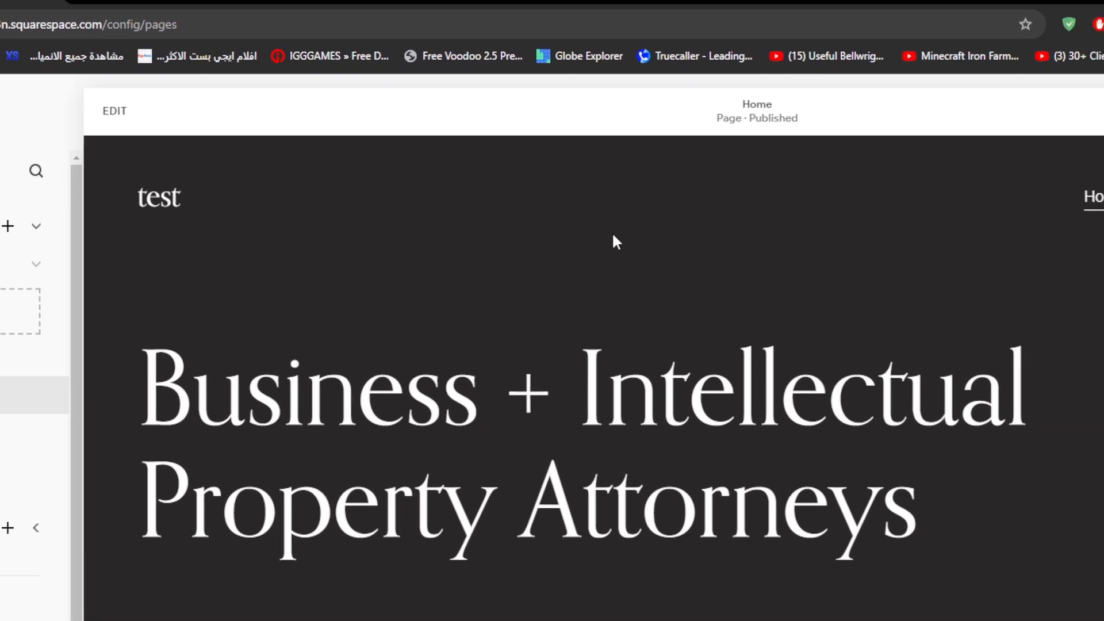
pyautogui.click(130, 344)
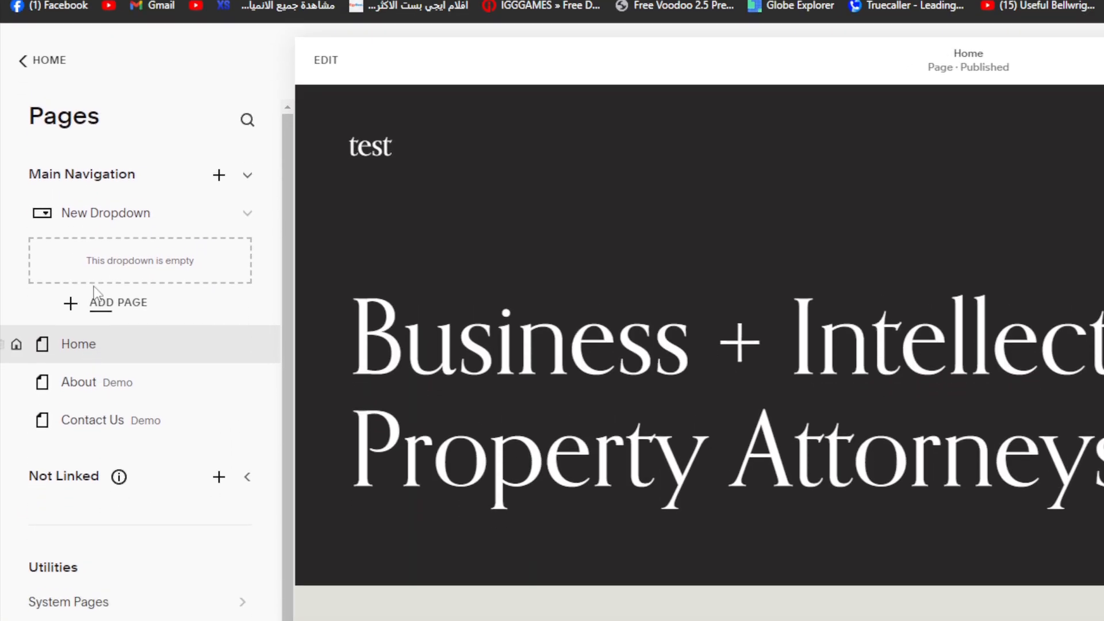
# Add a blank page named News inside the new dropdown in the Main Navigation
pyautogui.click(72, 347)
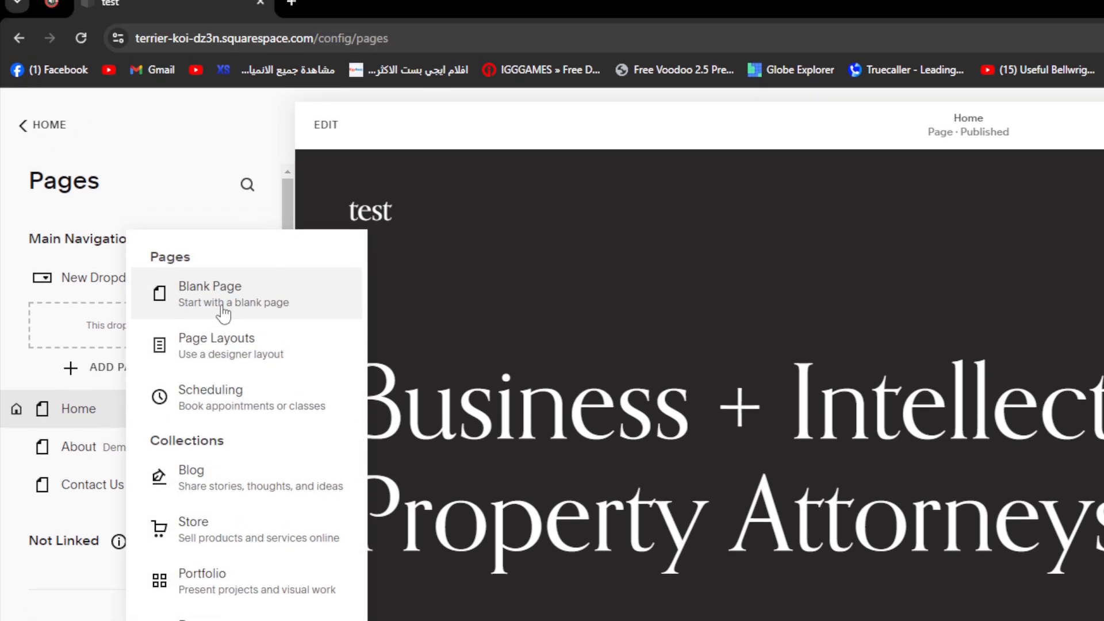
pyautogui.click(217, 245)
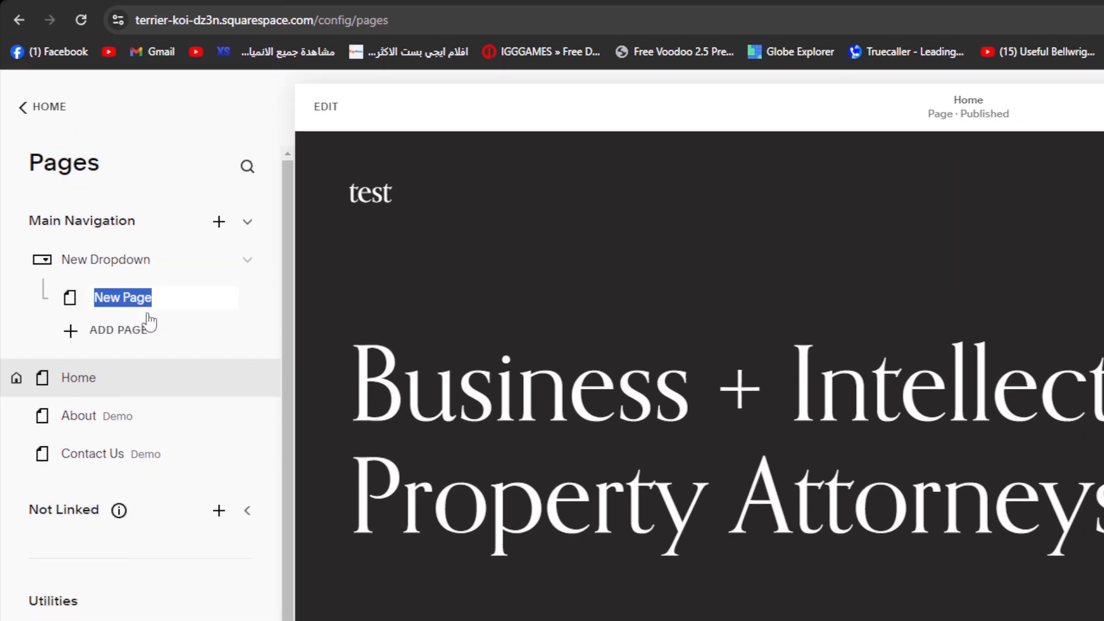
pyautogui.write('News')
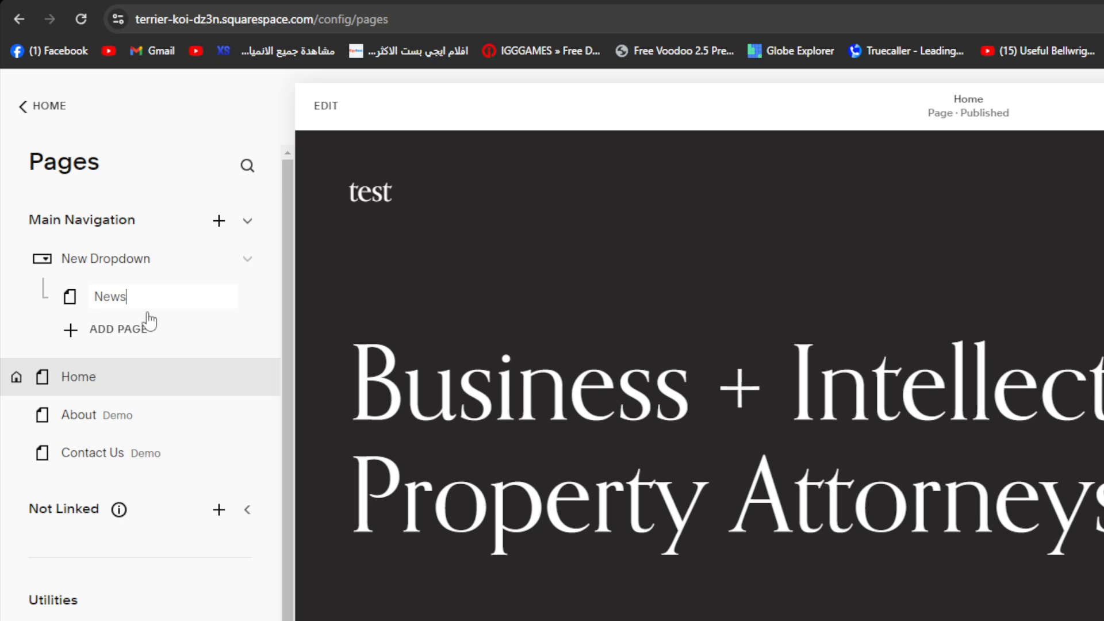
# Add a second blank page named Sports to the dropdown, below News
pyautogui.click(110, 330)
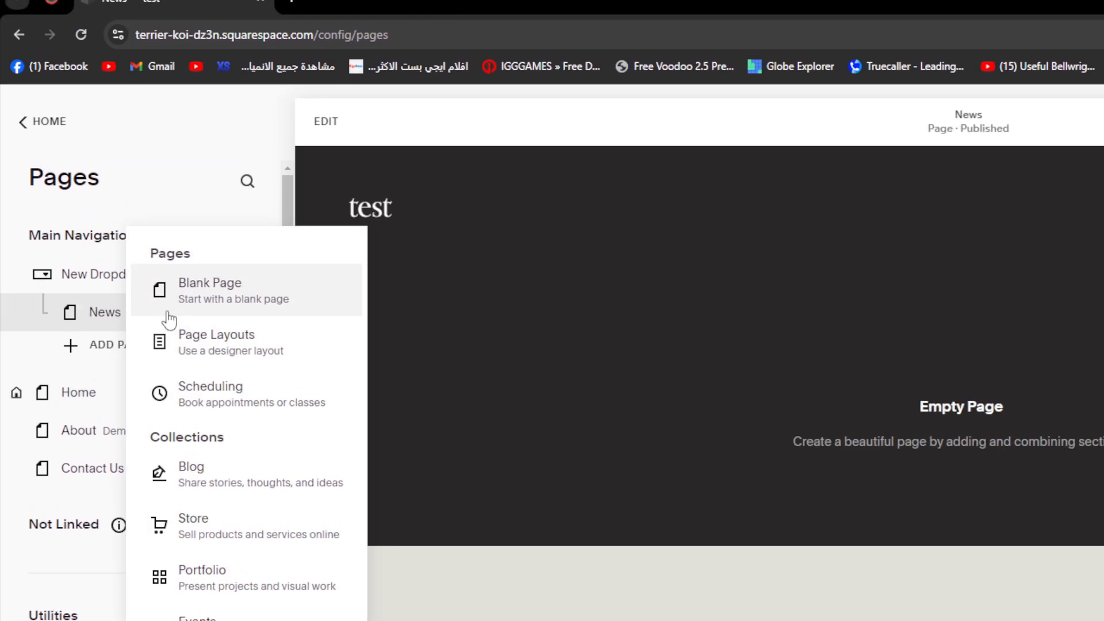
pyautogui.click(92, 344)
pyautogui.click(95, 344)
pyautogui.click(229, 299)
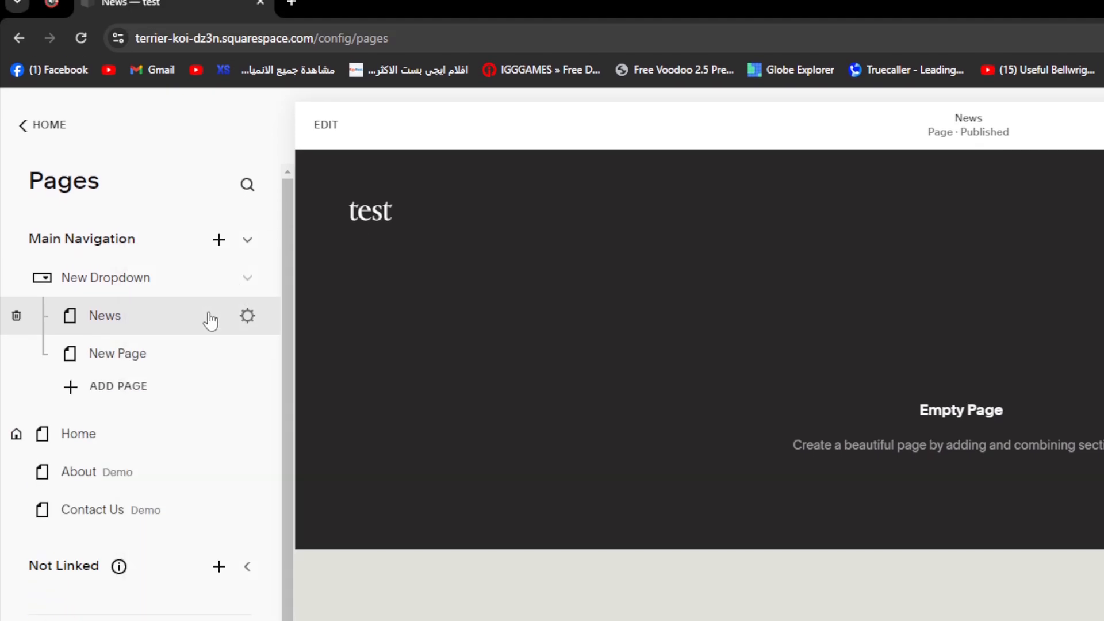
pyautogui.write('Sports')
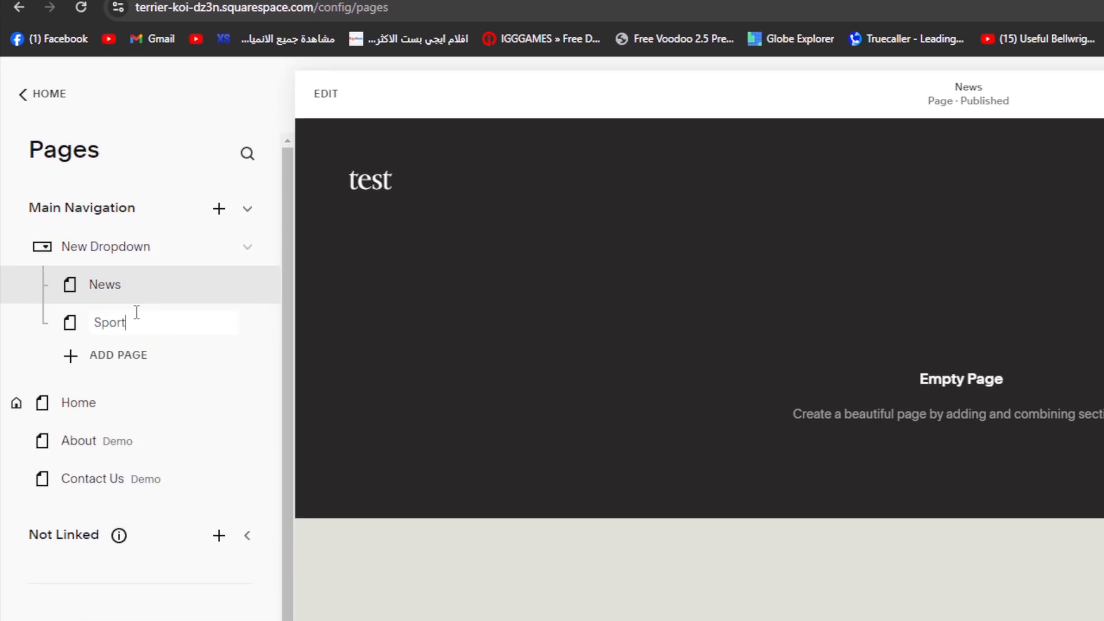
# Add a third blank page named Health to the dropdown, below Sports
pyautogui.click(142, 364)
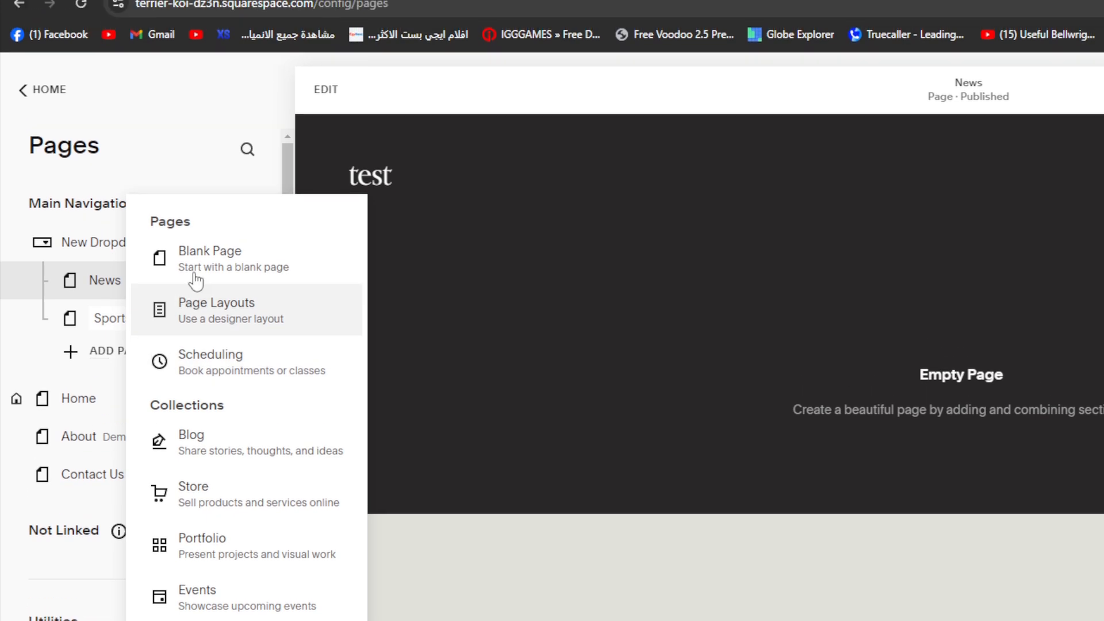
pyautogui.click(135, 226)
pyautogui.write('Health')
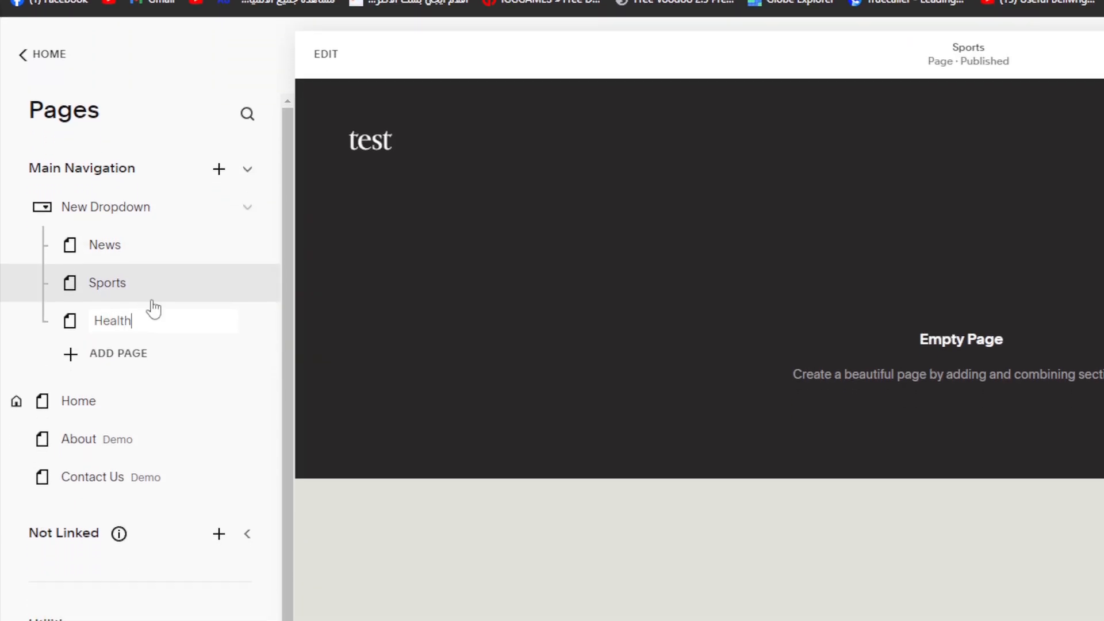
# Rename the dropdown that holds the News, Sports and Health pages as Blogs
pyautogui.doubleClick(127, 219)
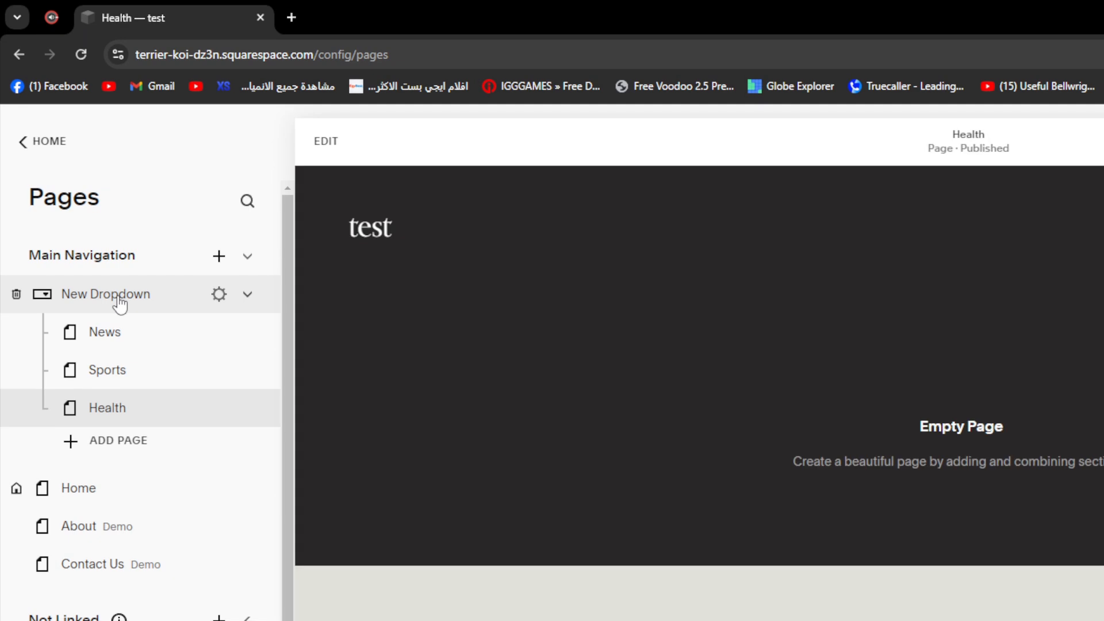
pyautogui.doubleClick(119, 298)
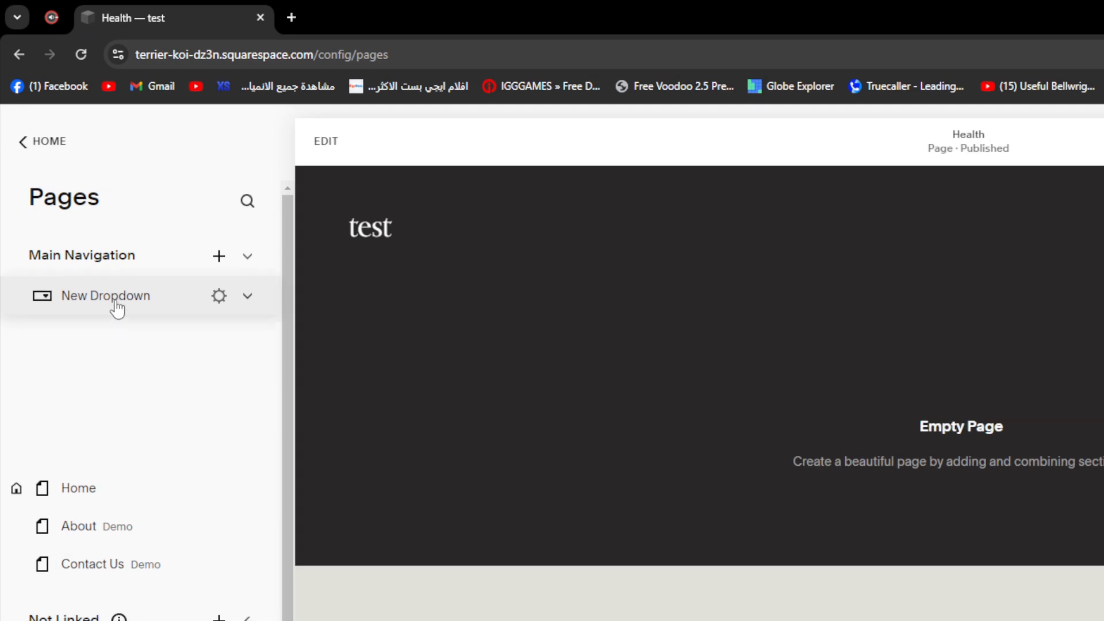
pyautogui.write('Blogs')
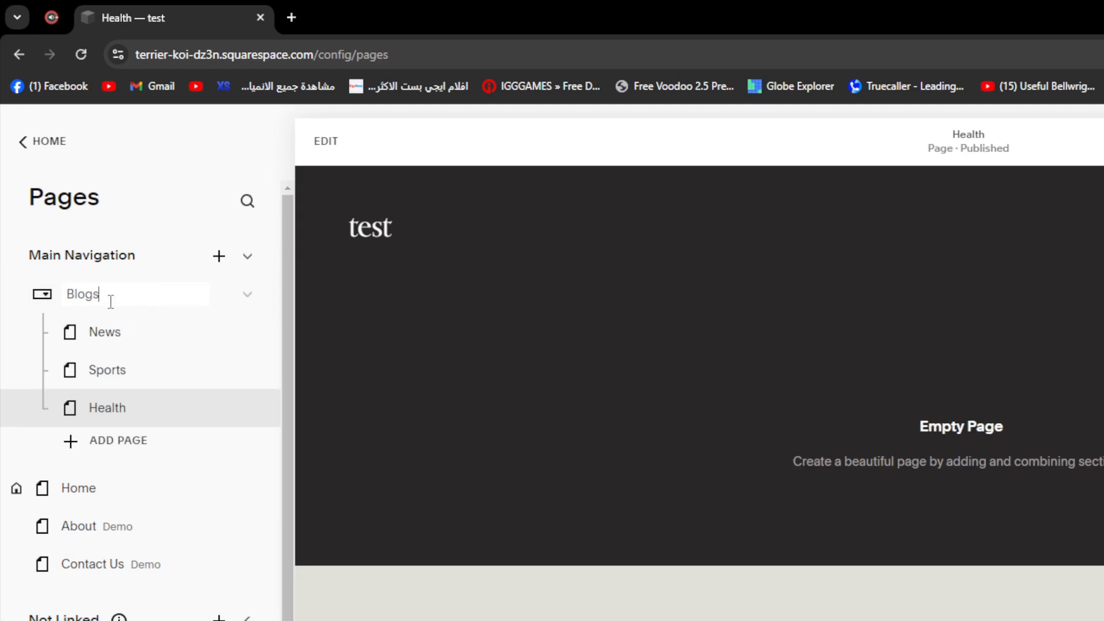
pyautogui.press('Return')
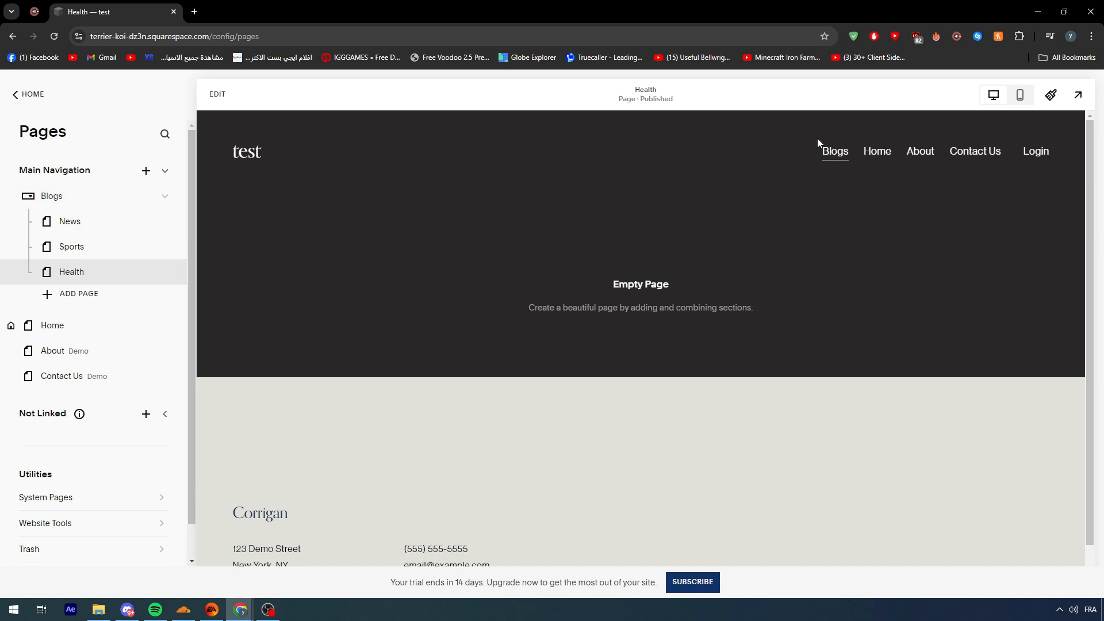
# Preview the Blogs dropdown in the site header and move it between Home and About in the Main Navigation
pyautogui.moveTo(828, 150)
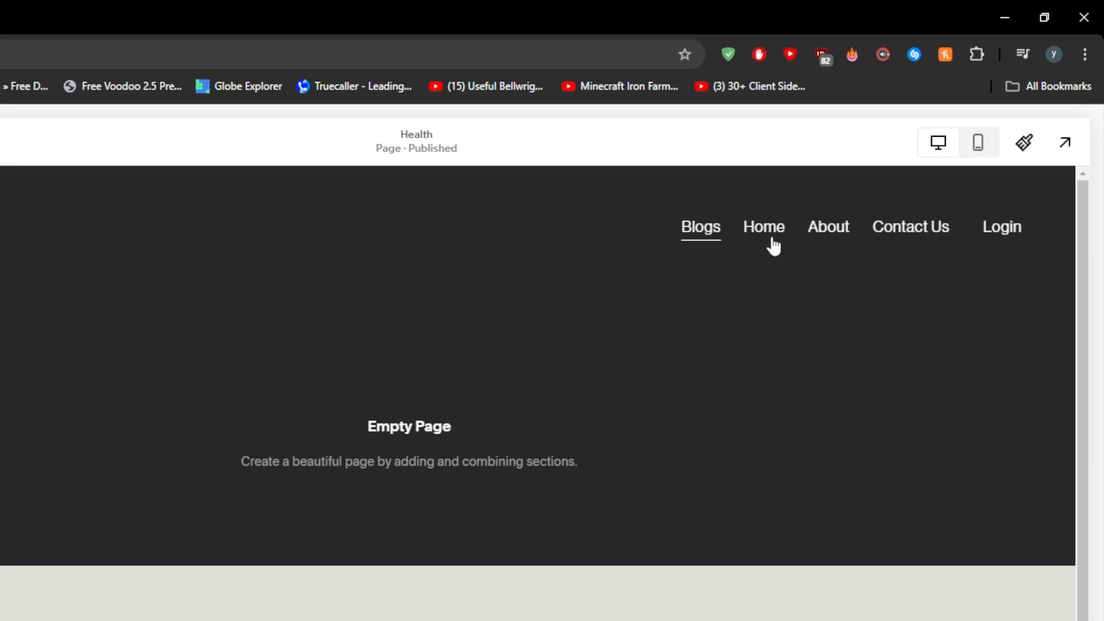
pyautogui.moveTo(693, 253)
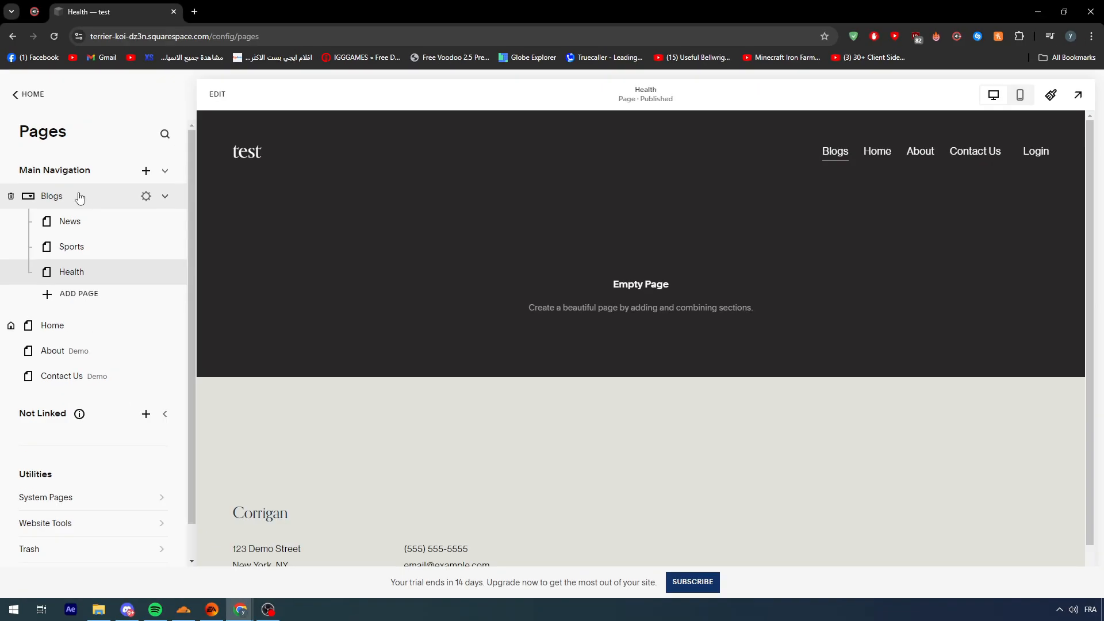
pyautogui.moveTo(91, 202); pyautogui.dragTo(105, 298)
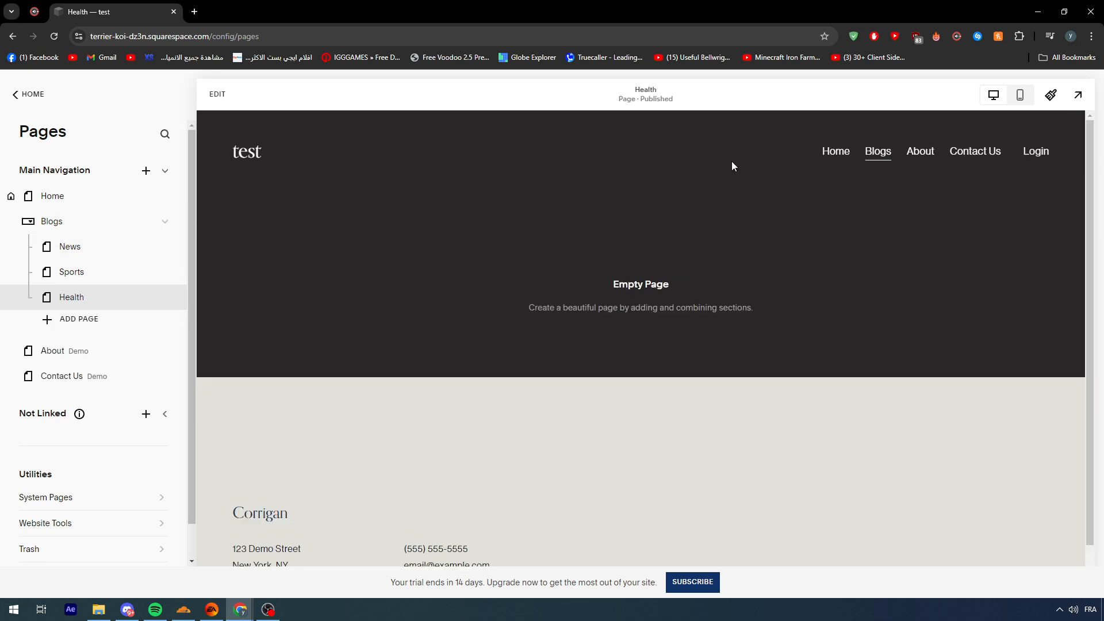